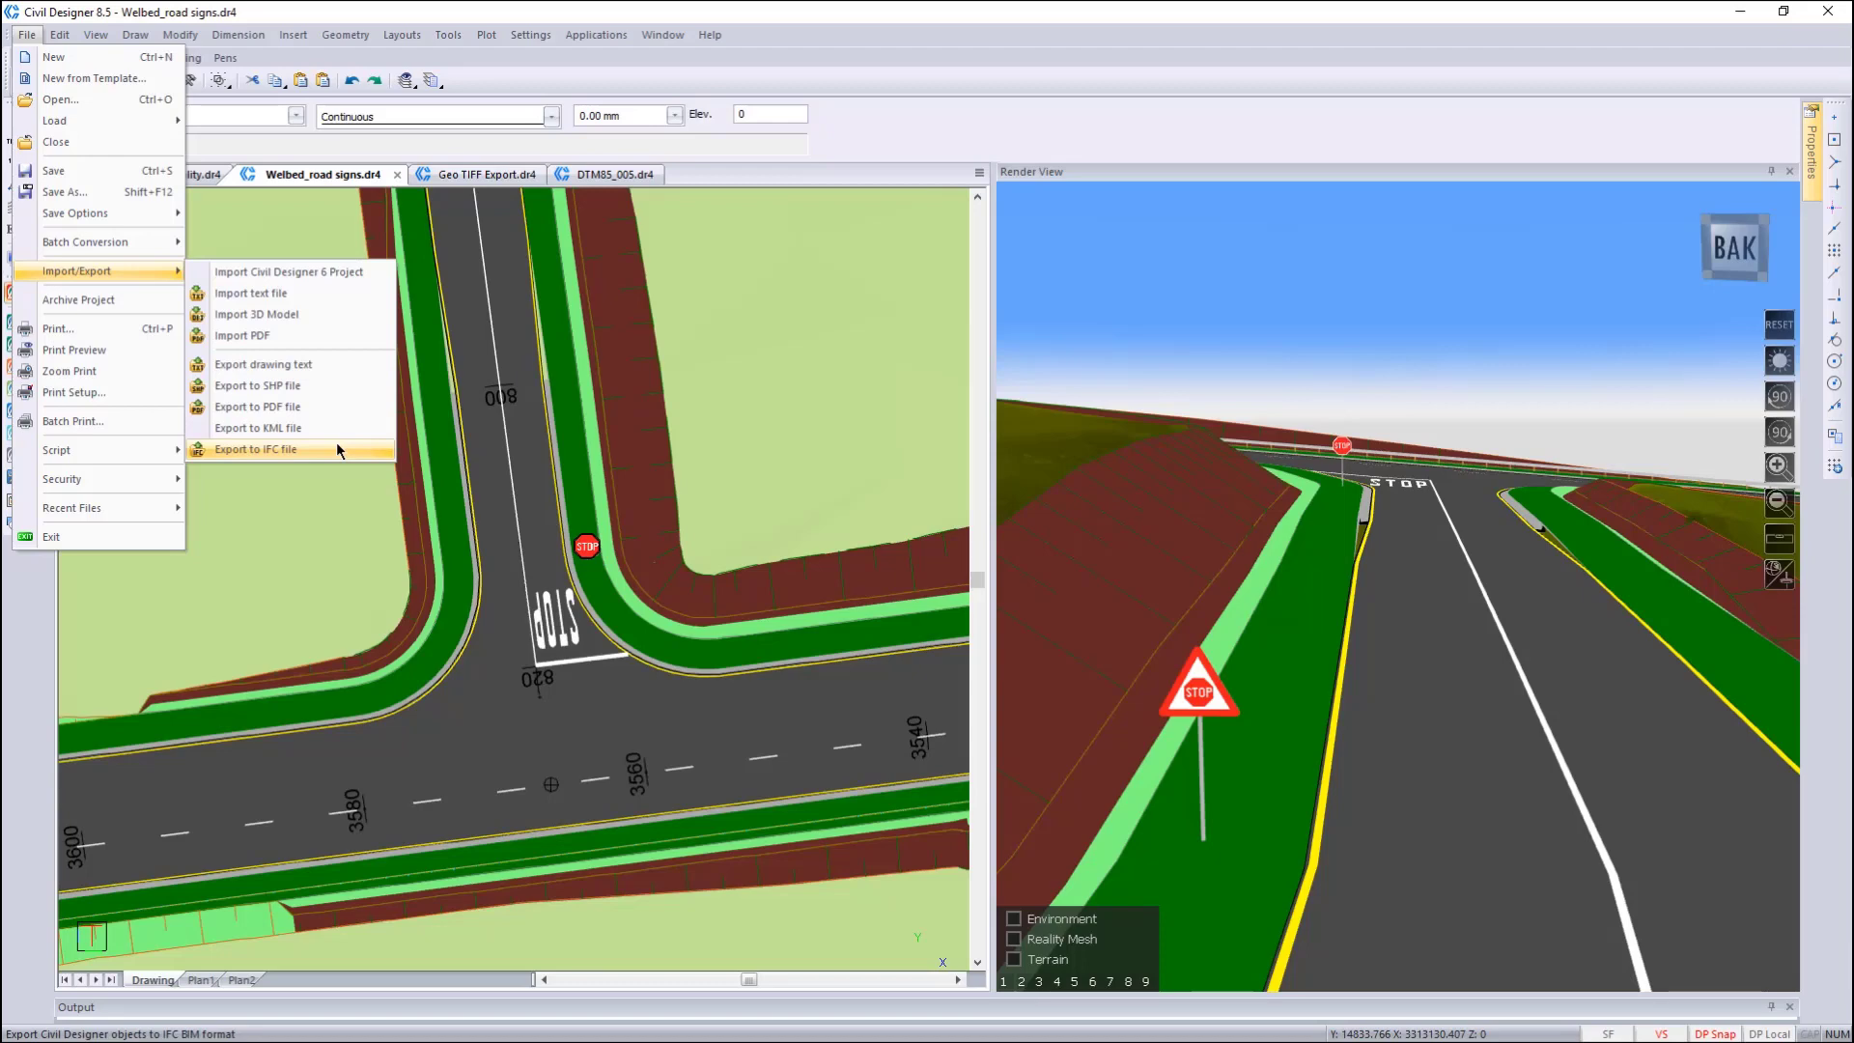
Start an export to IFC and include the Terrain and the Rd2 ~ River View Road among the items to export
click(311, 449)
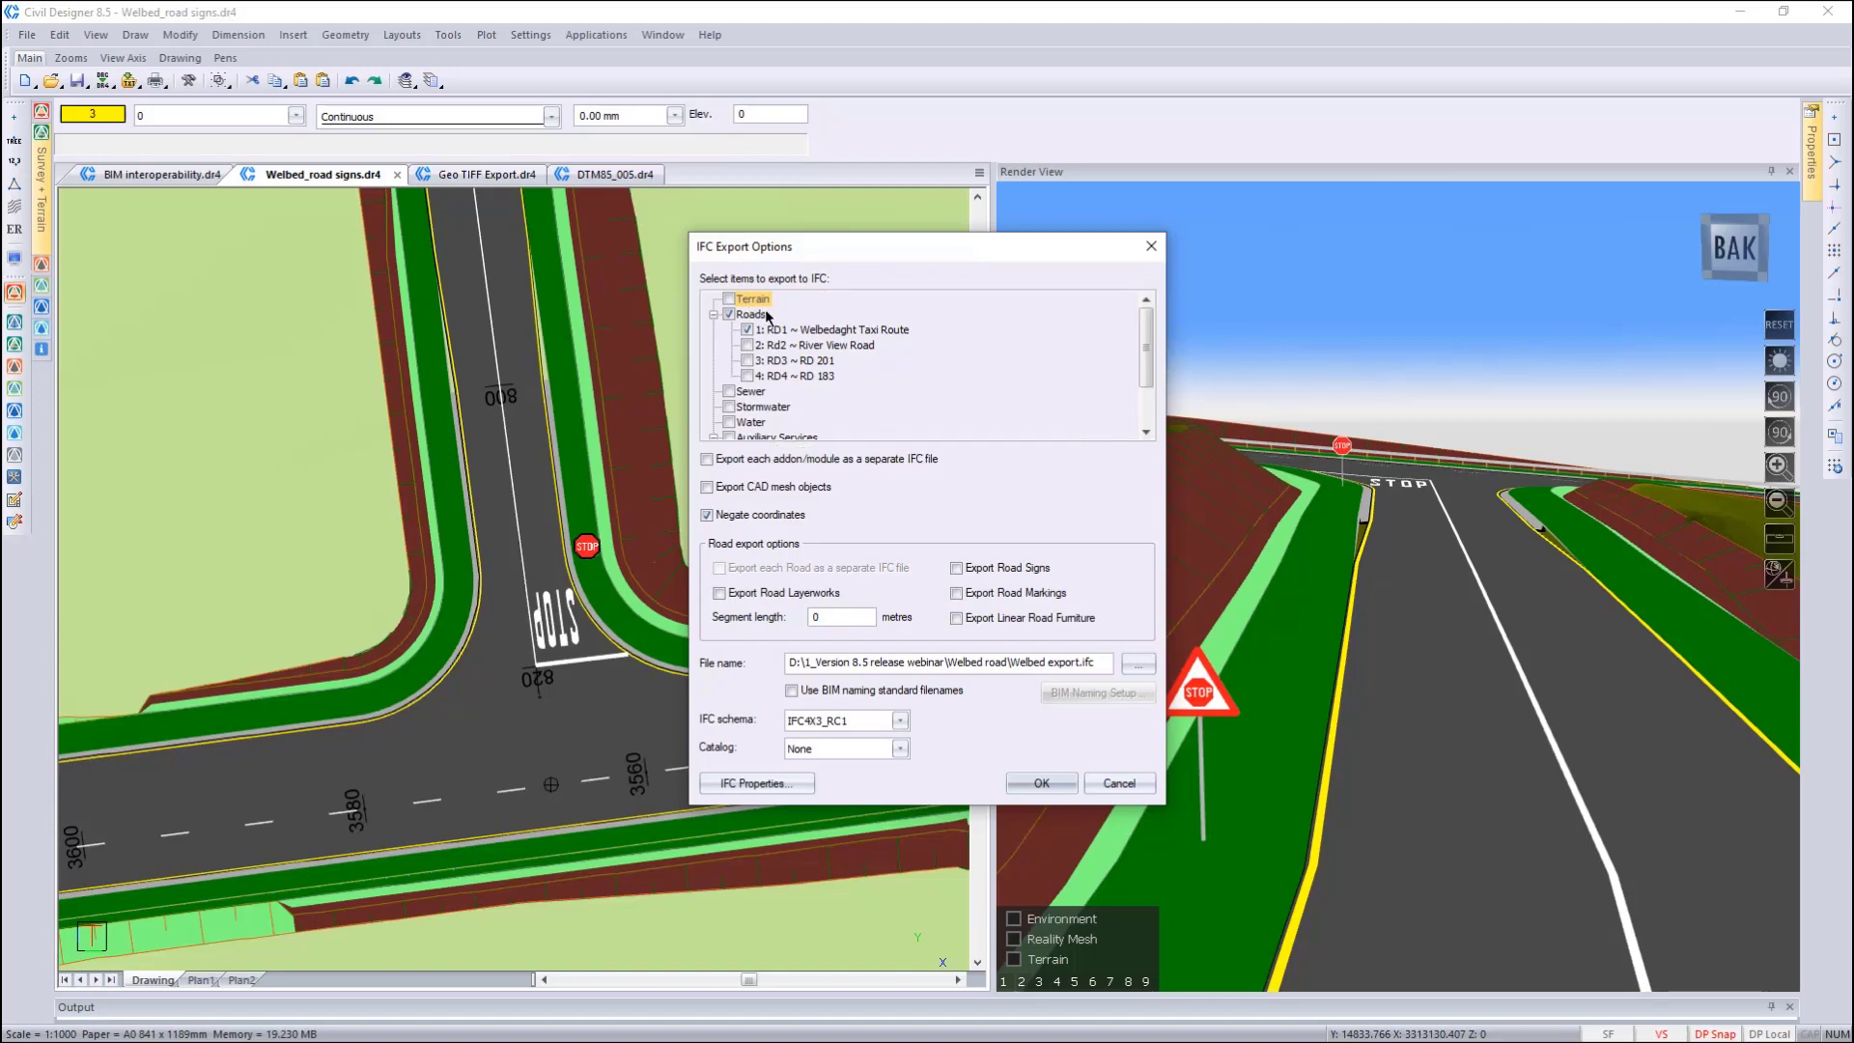
click(730, 300)
click(748, 346)
scroll(838, 376, down, 1)
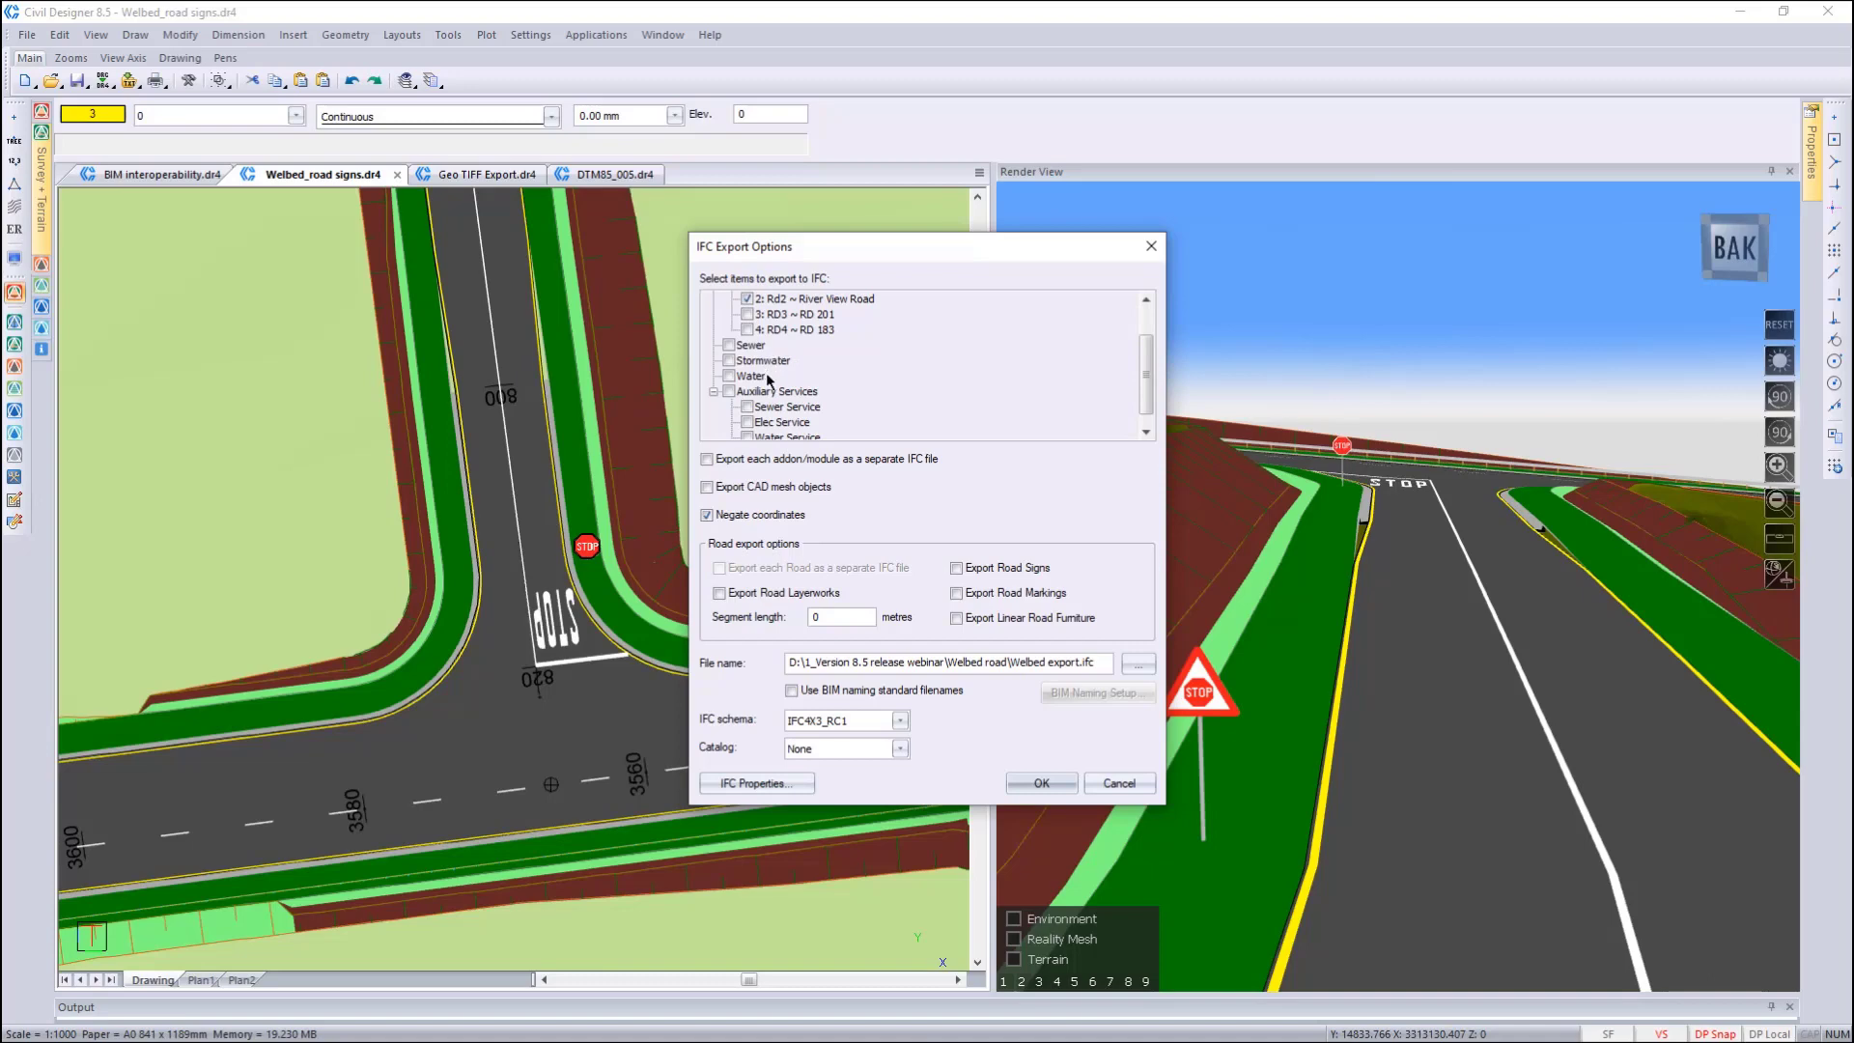
scroll(791, 378, down, 1)
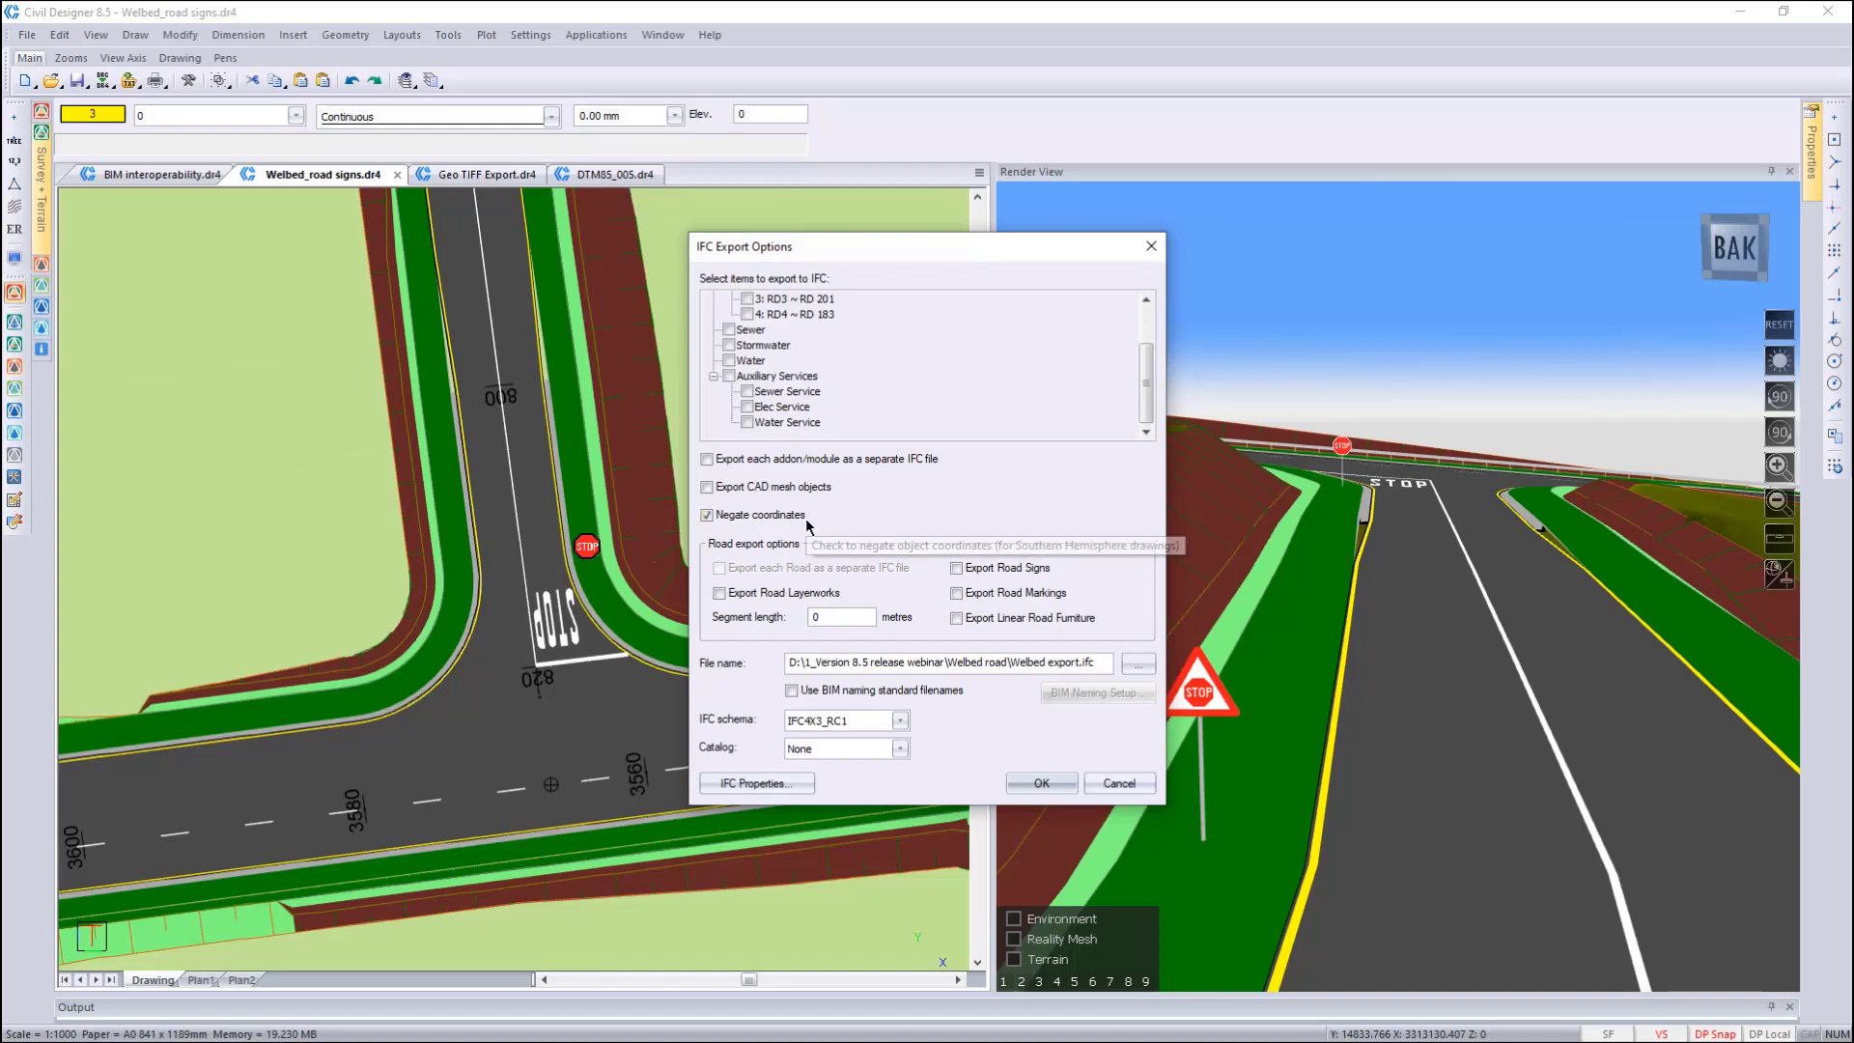
Set the export to write each addon/module as a separate IFC file and to include the road layerworks
click(708, 460)
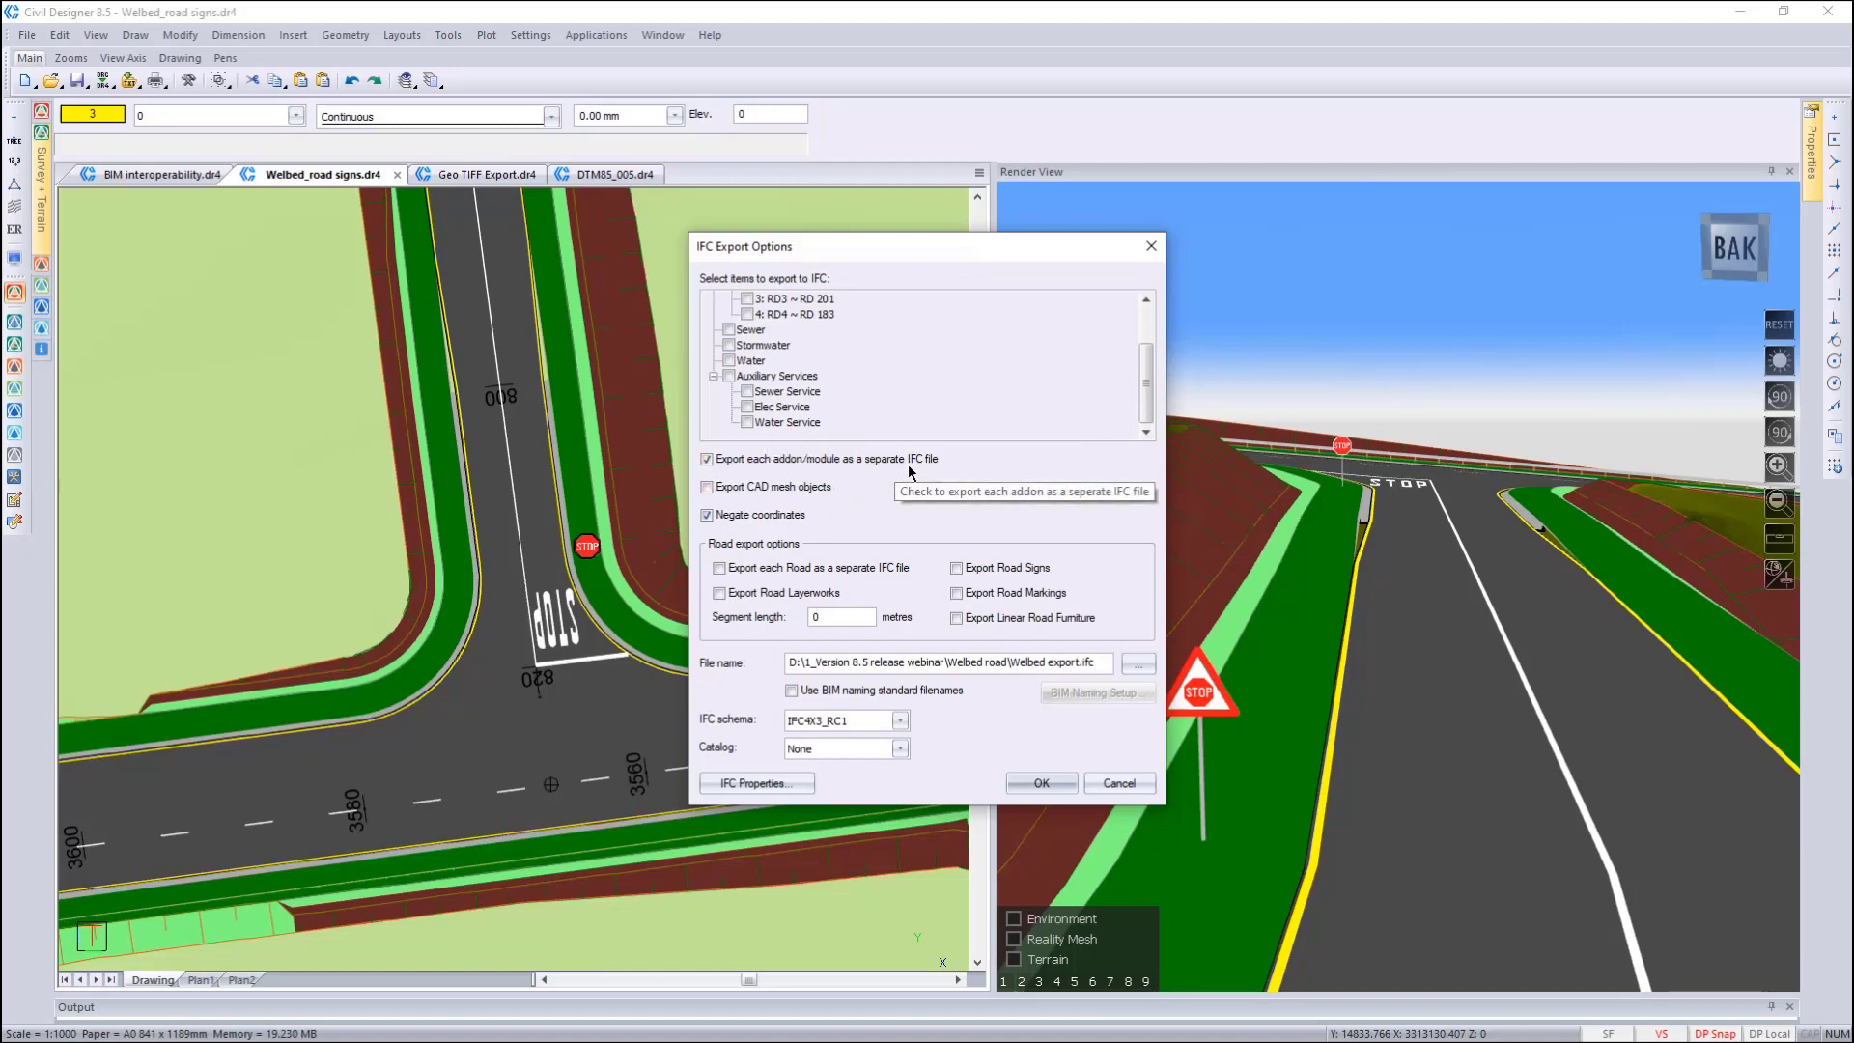
click(707, 459)
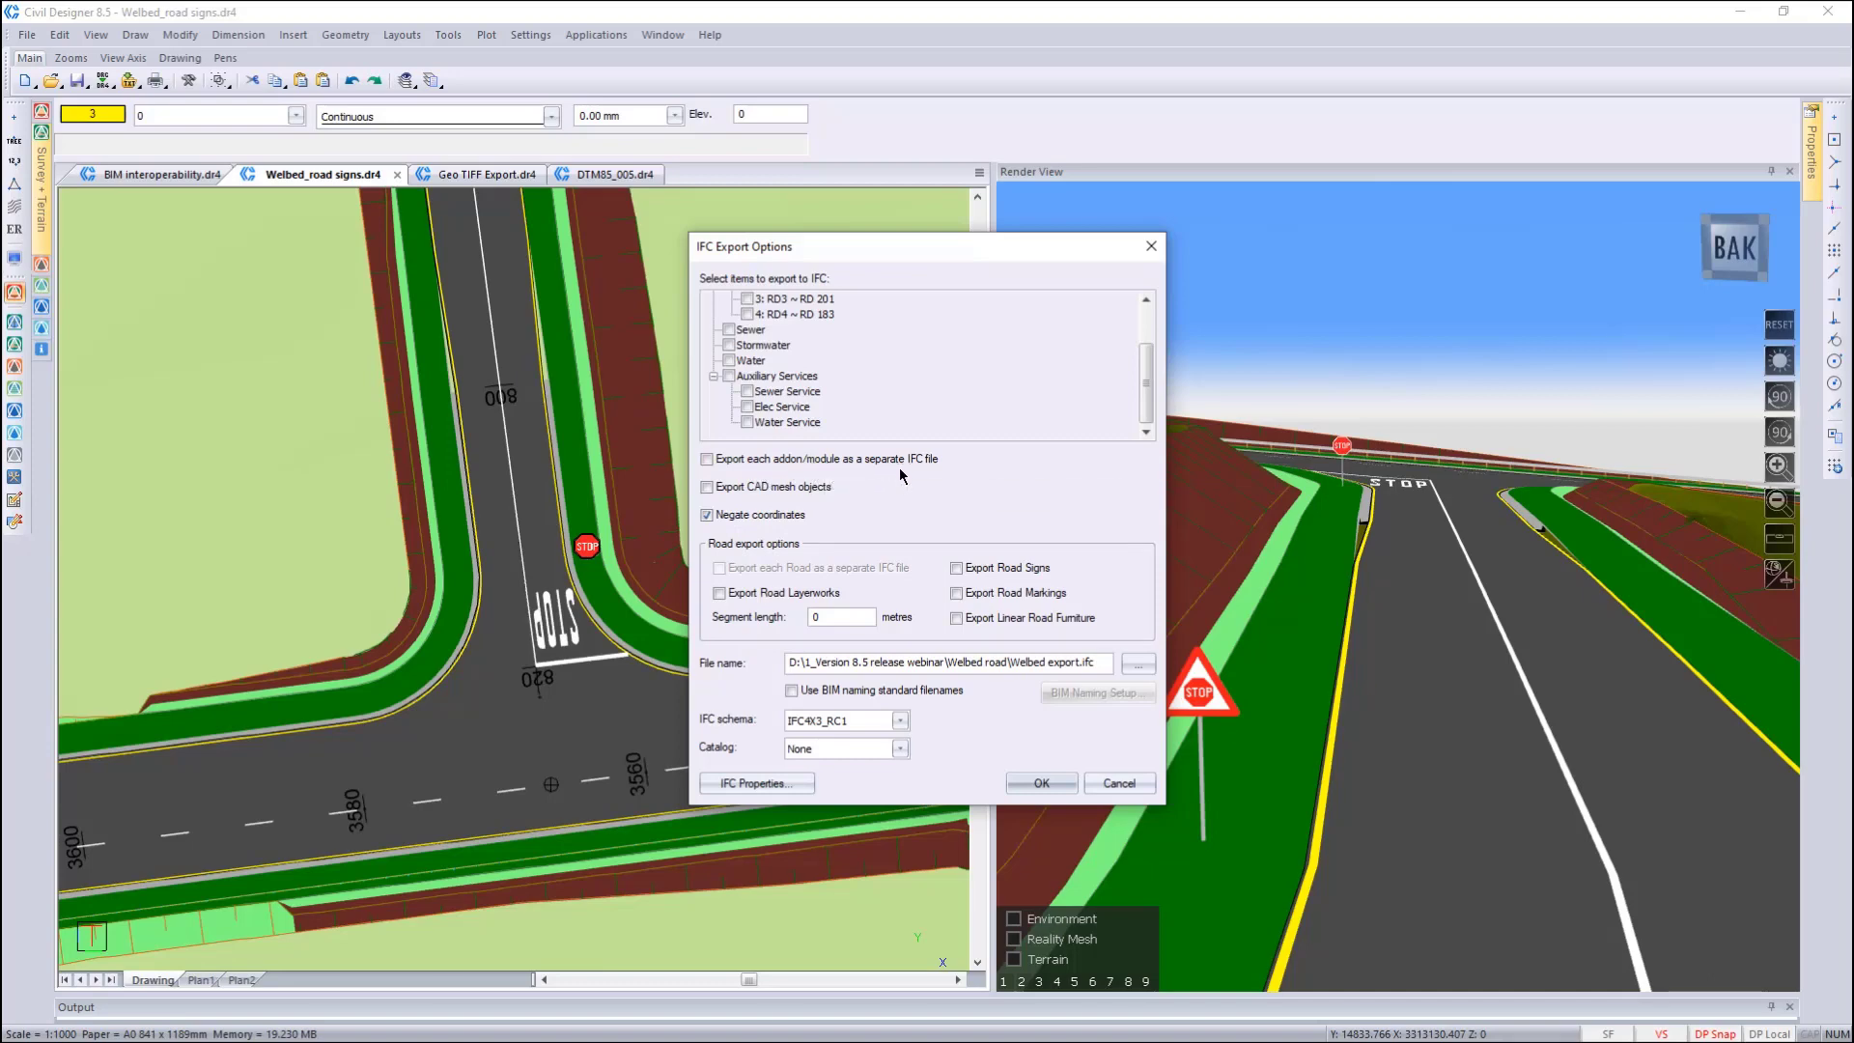
click(707, 460)
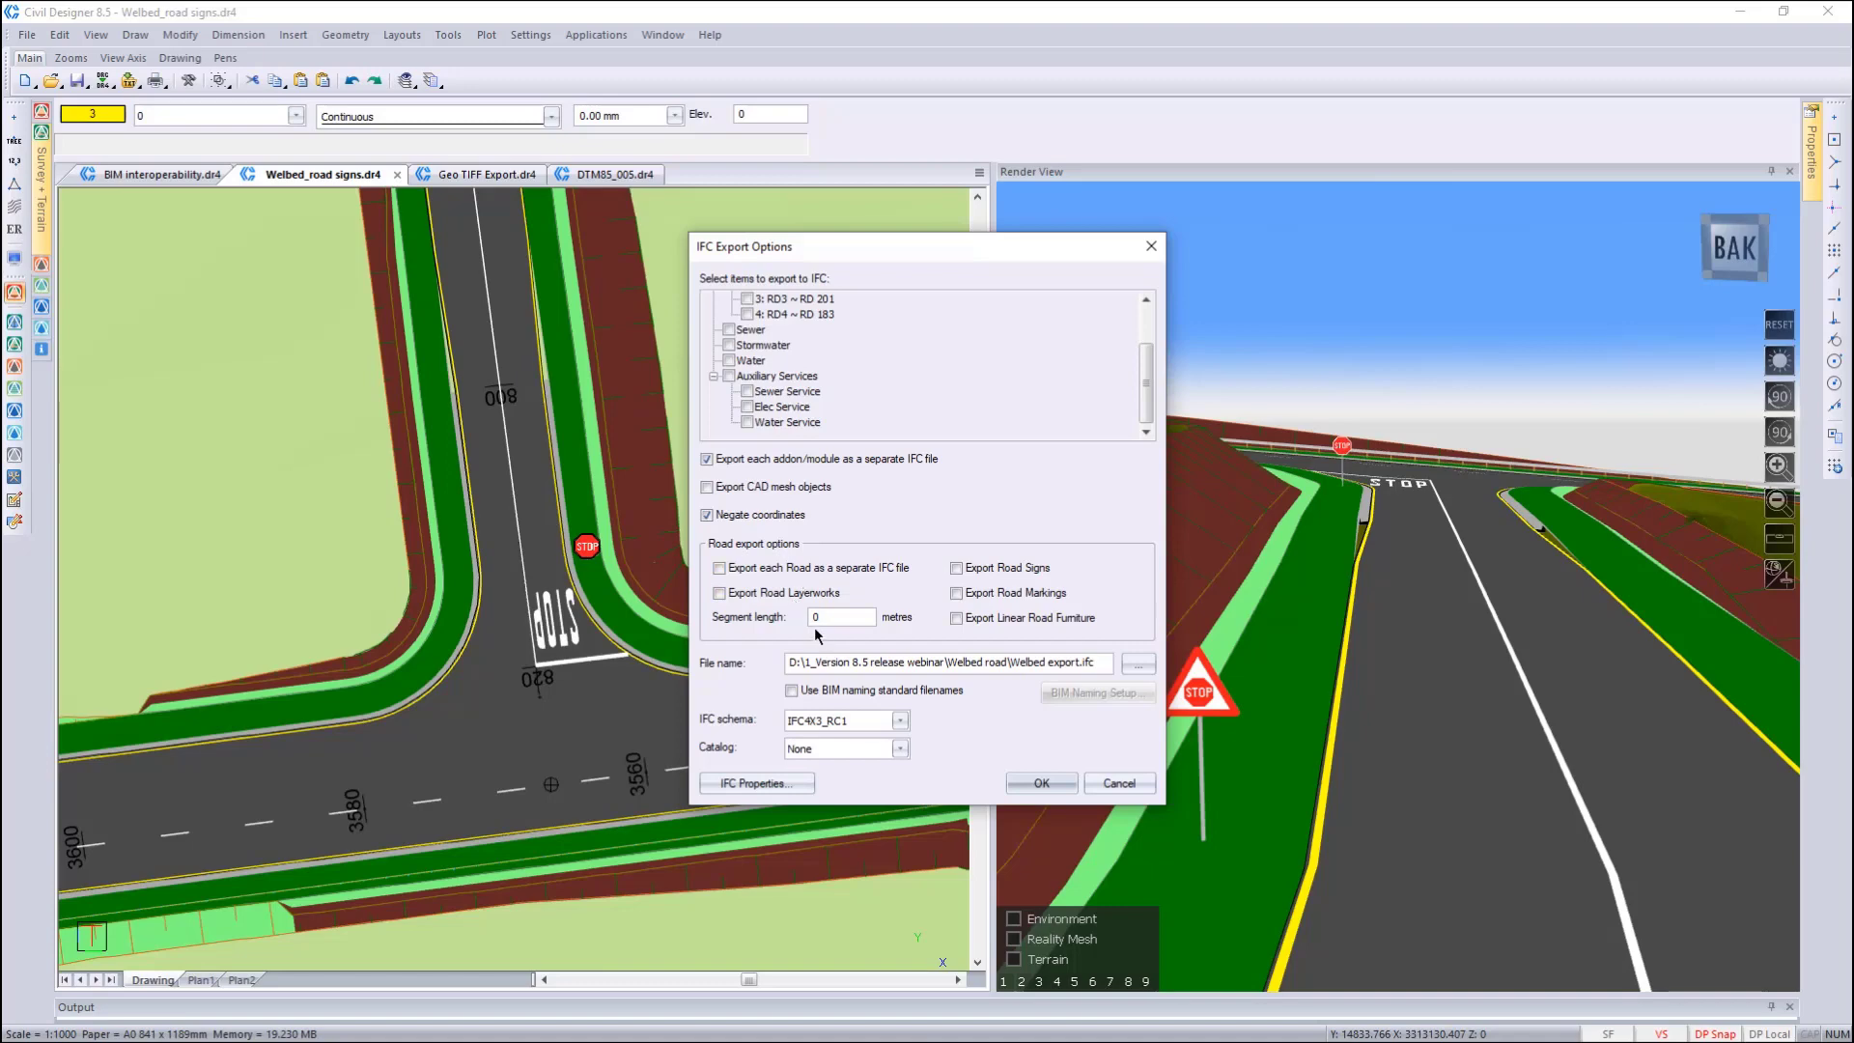
click(726, 595)
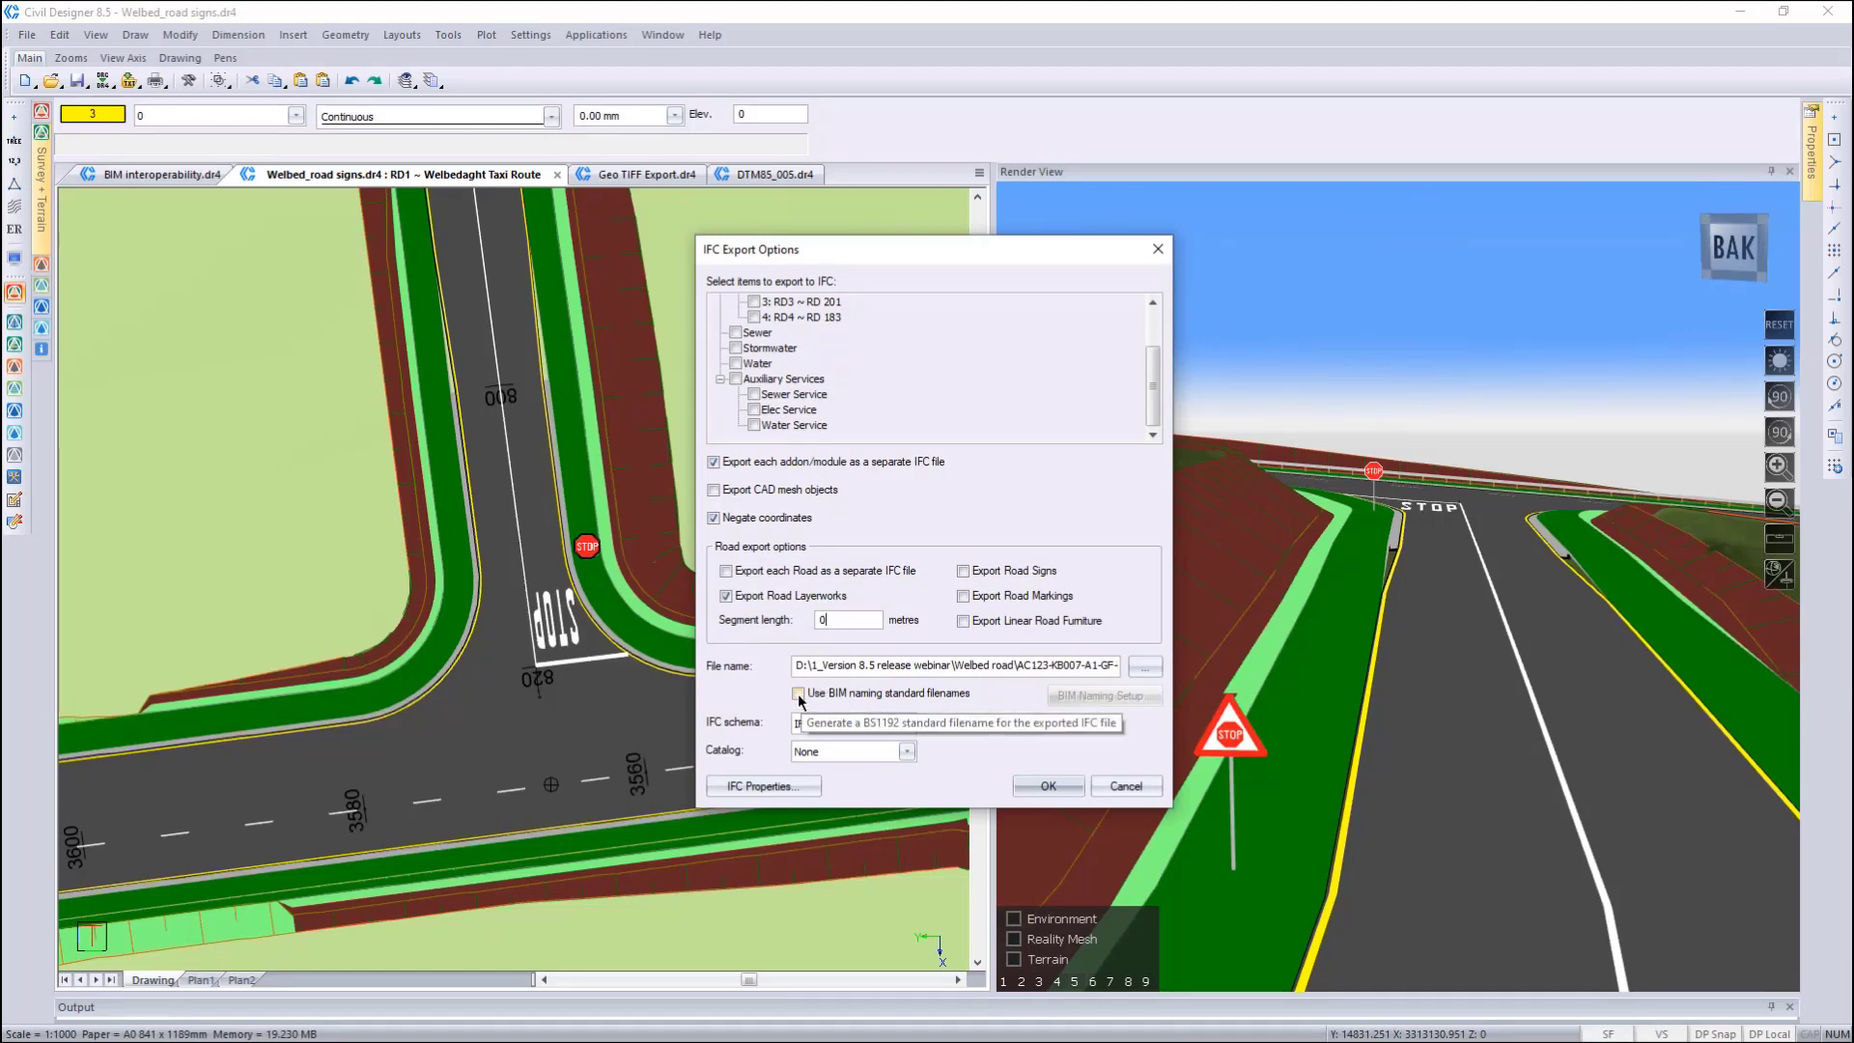
Enable BIM standard filenames and set the BS1192 document type to Surface Water Drainage - Key Plan in the naming setup
click(798, 693)
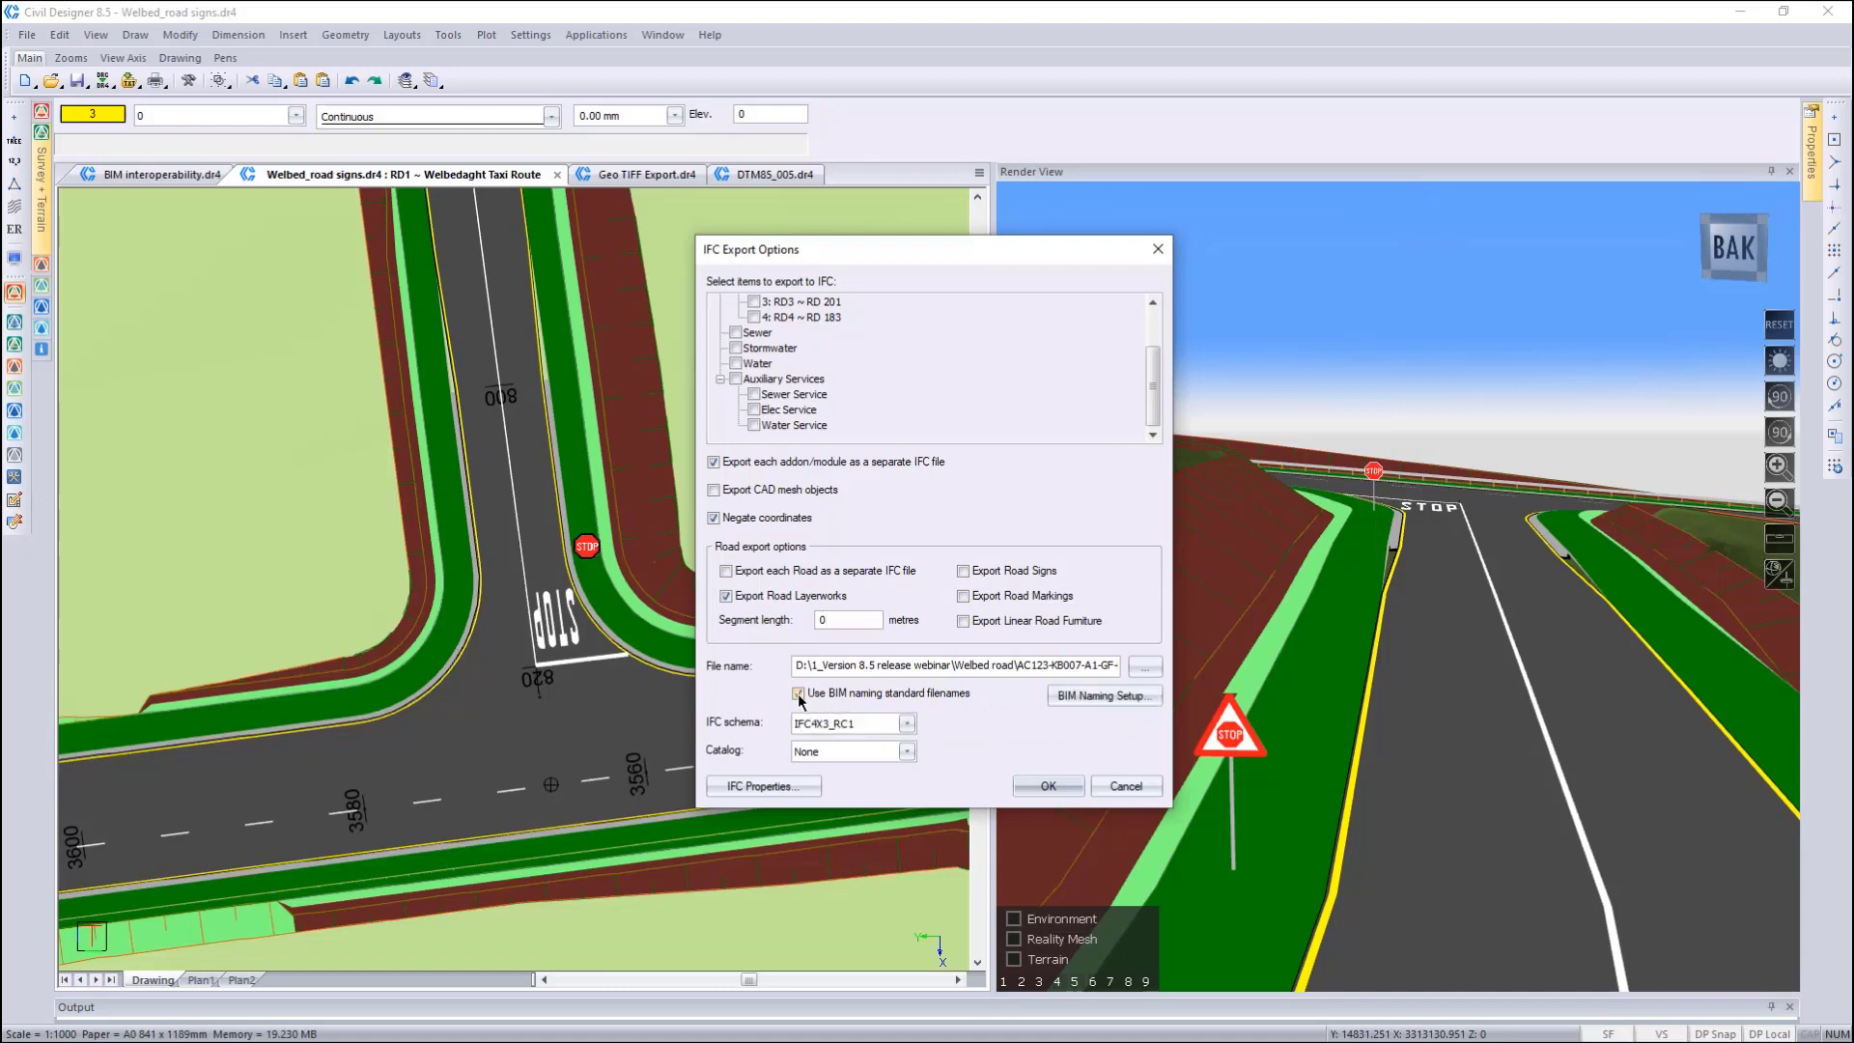
click(1102, 696)
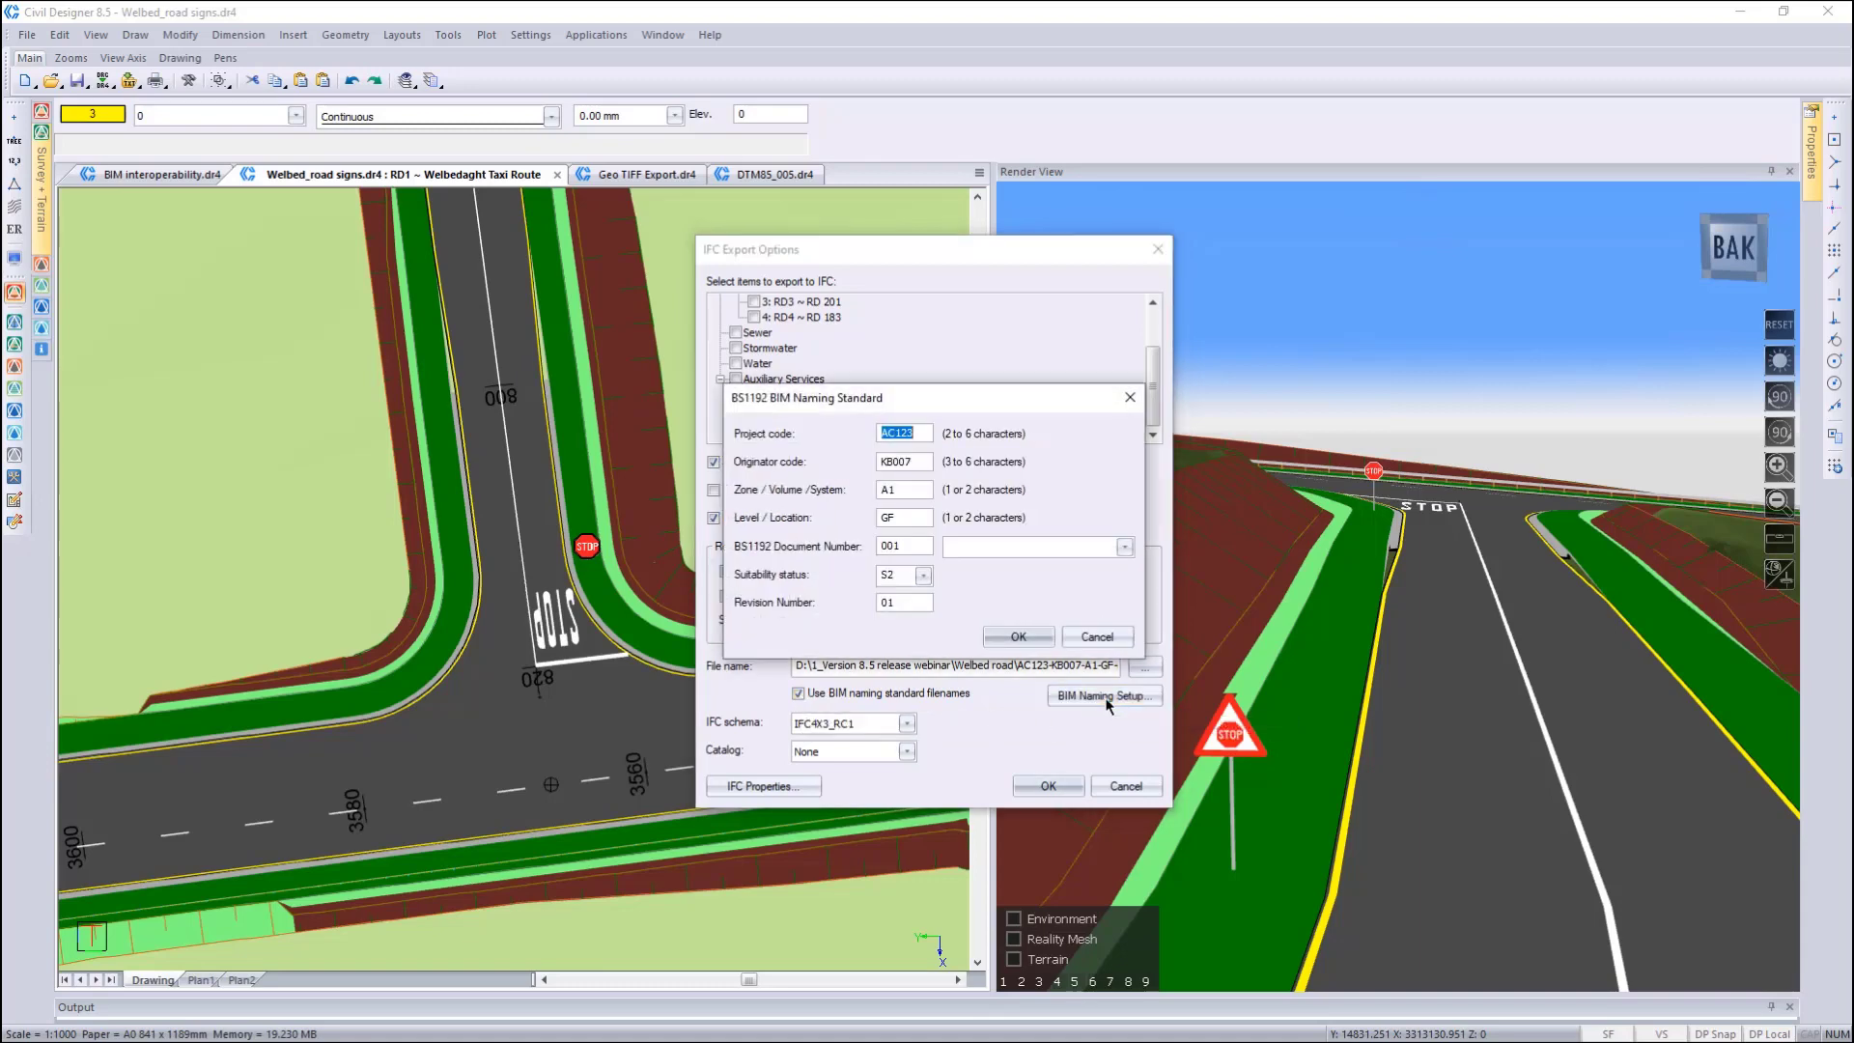
click(926, 434)
click(914, 520)
click(1123, 548)
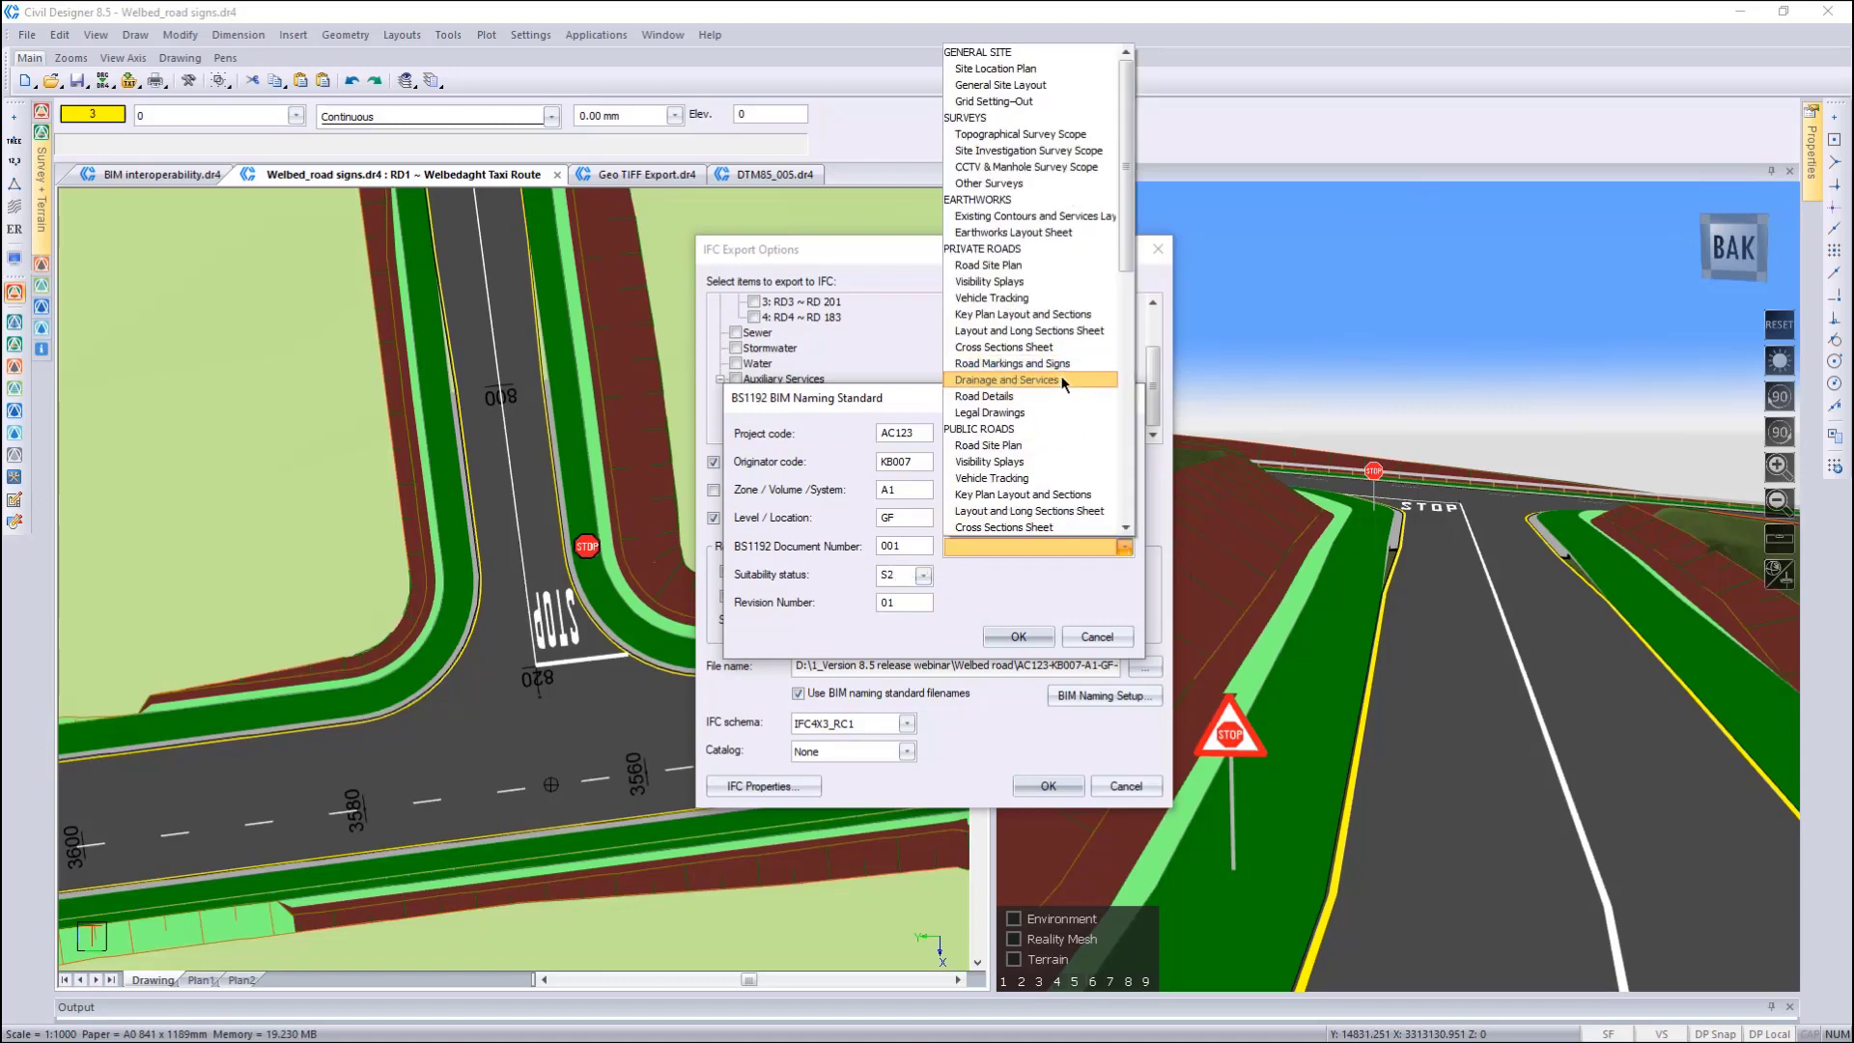
scroll(1063, 385, down, 5)
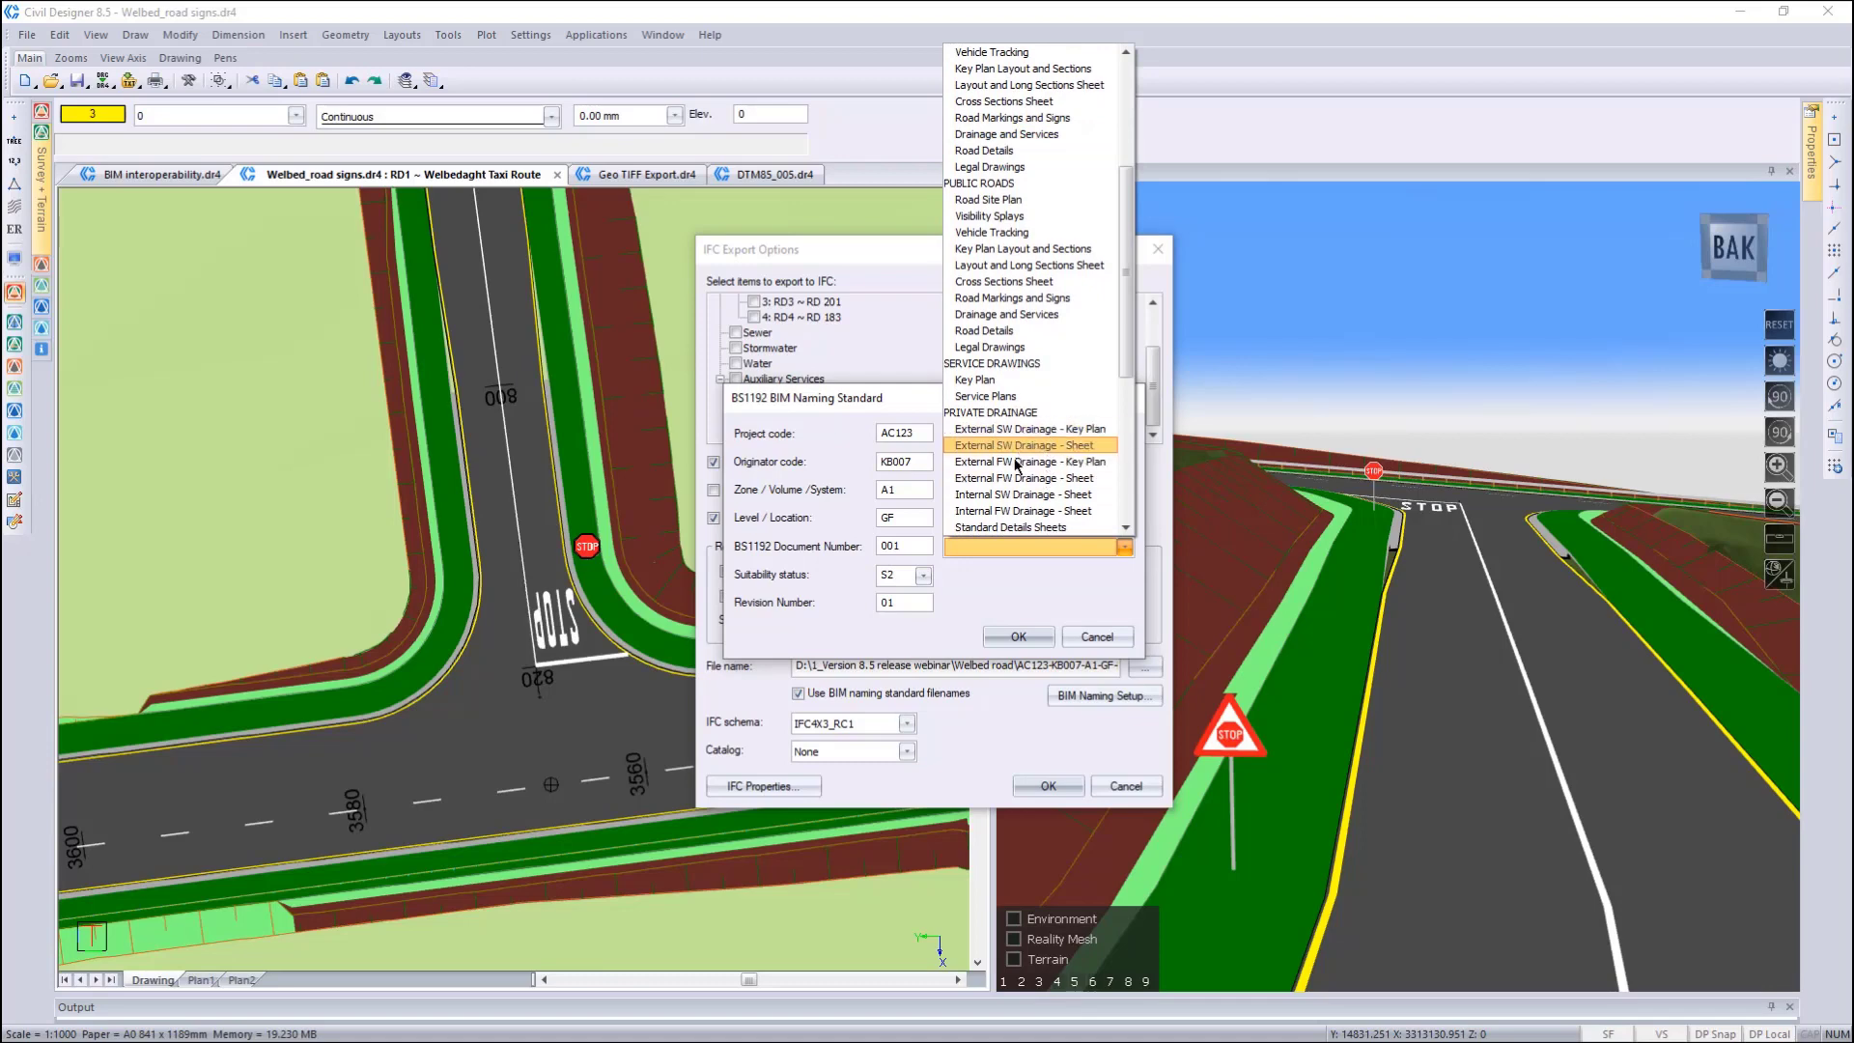
scroll(1019, 468, down, 2)
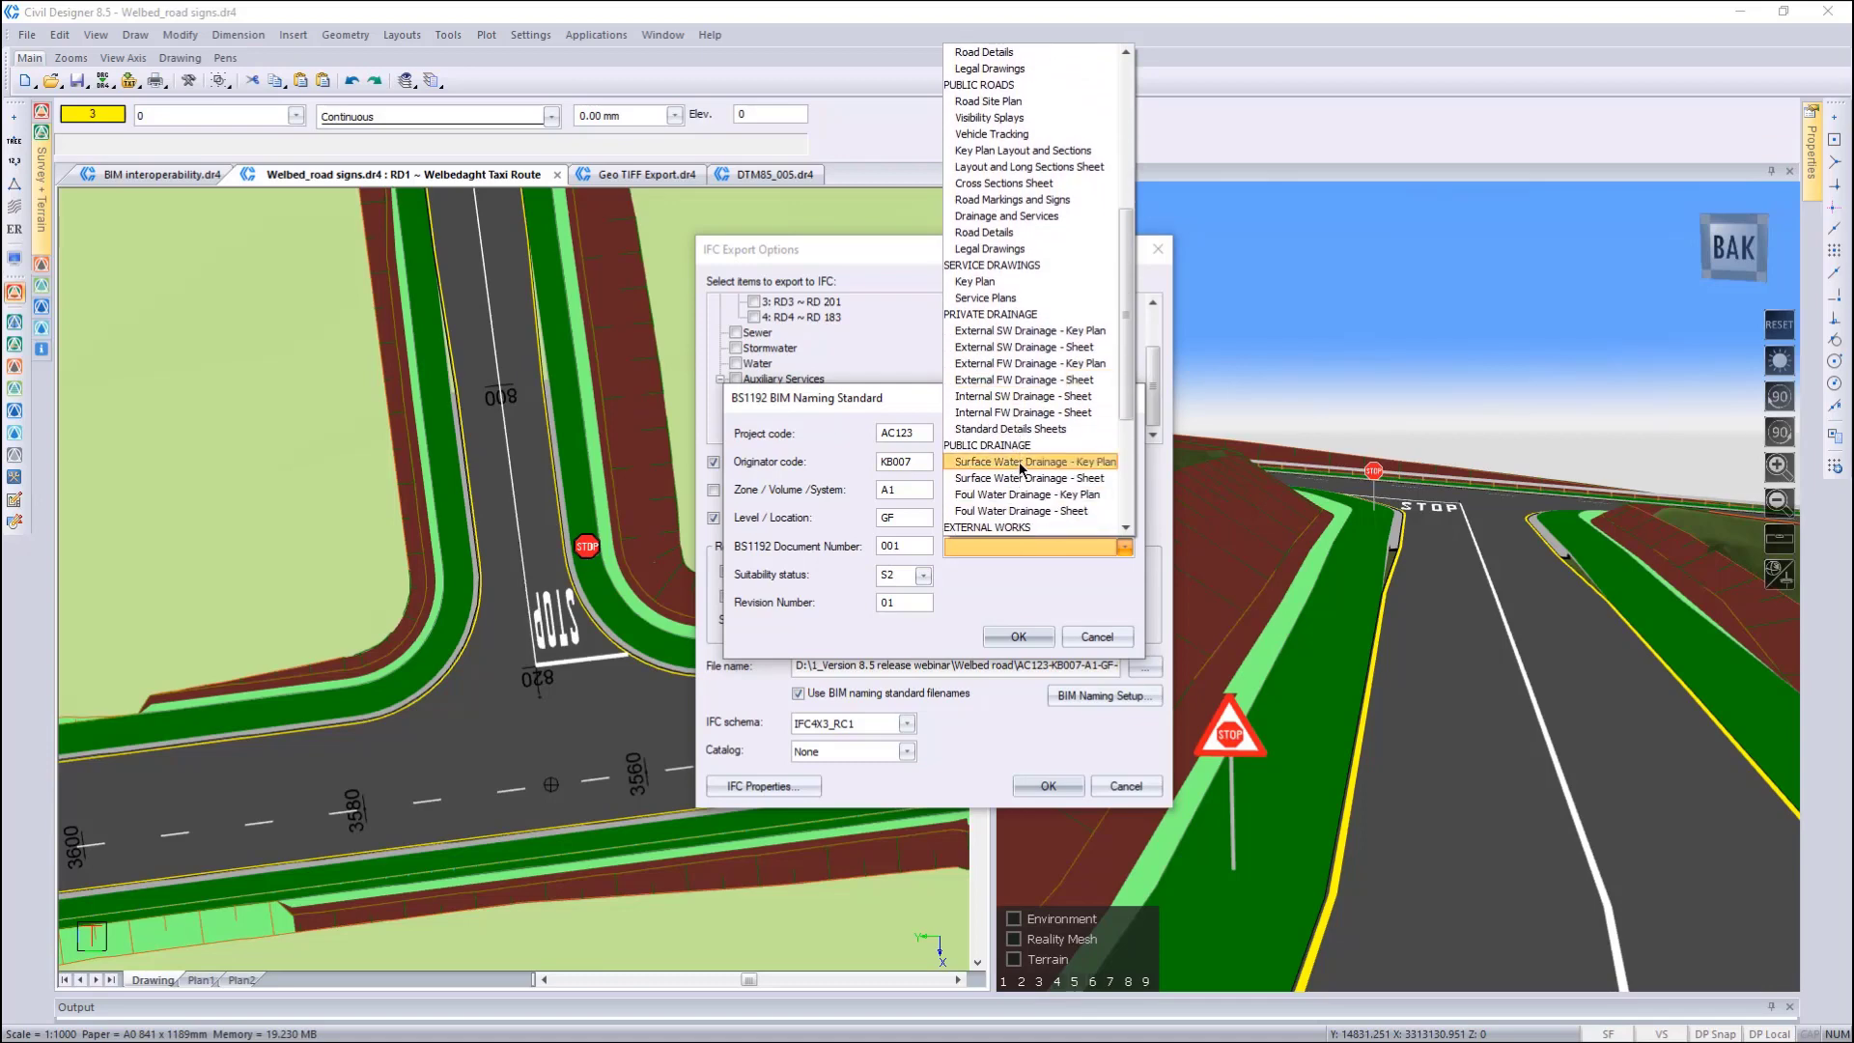
click(1021, 464)
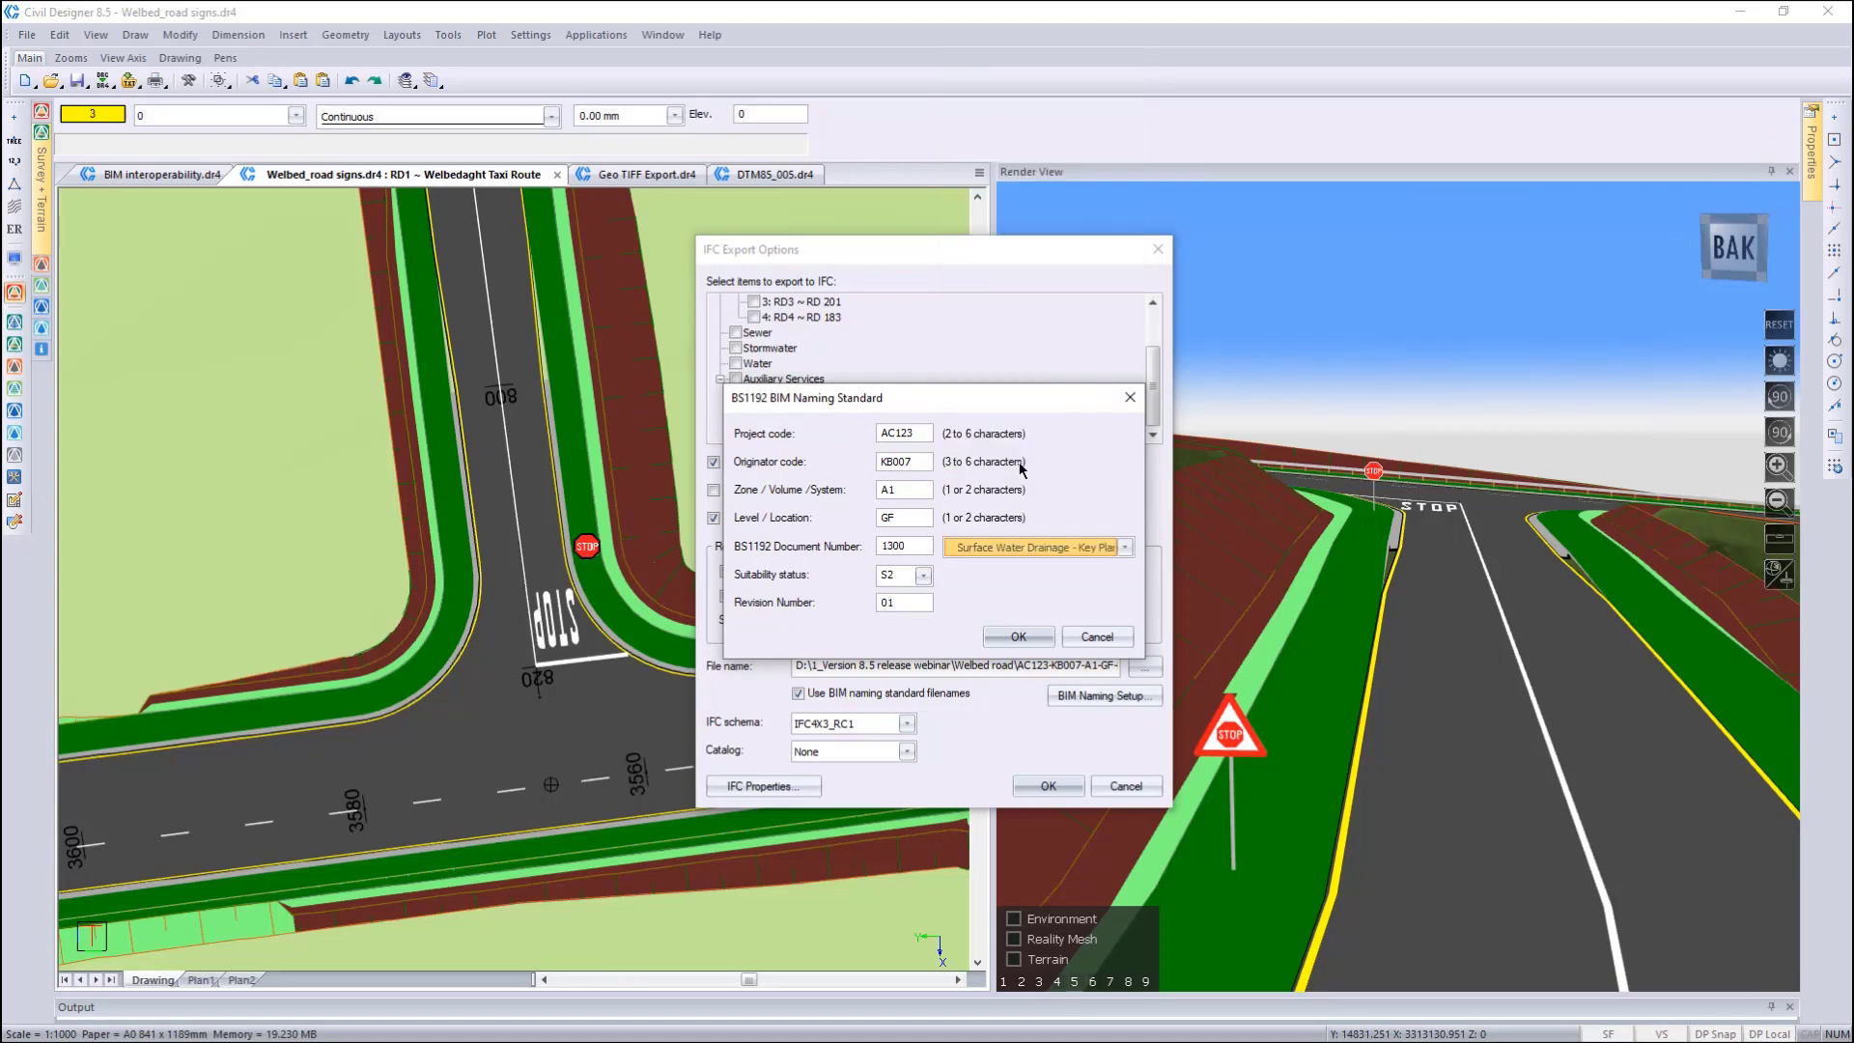
Accept the BIM naming setup with suitability status S2, and turn off the use of BIM standard filenames
click(923, 576)
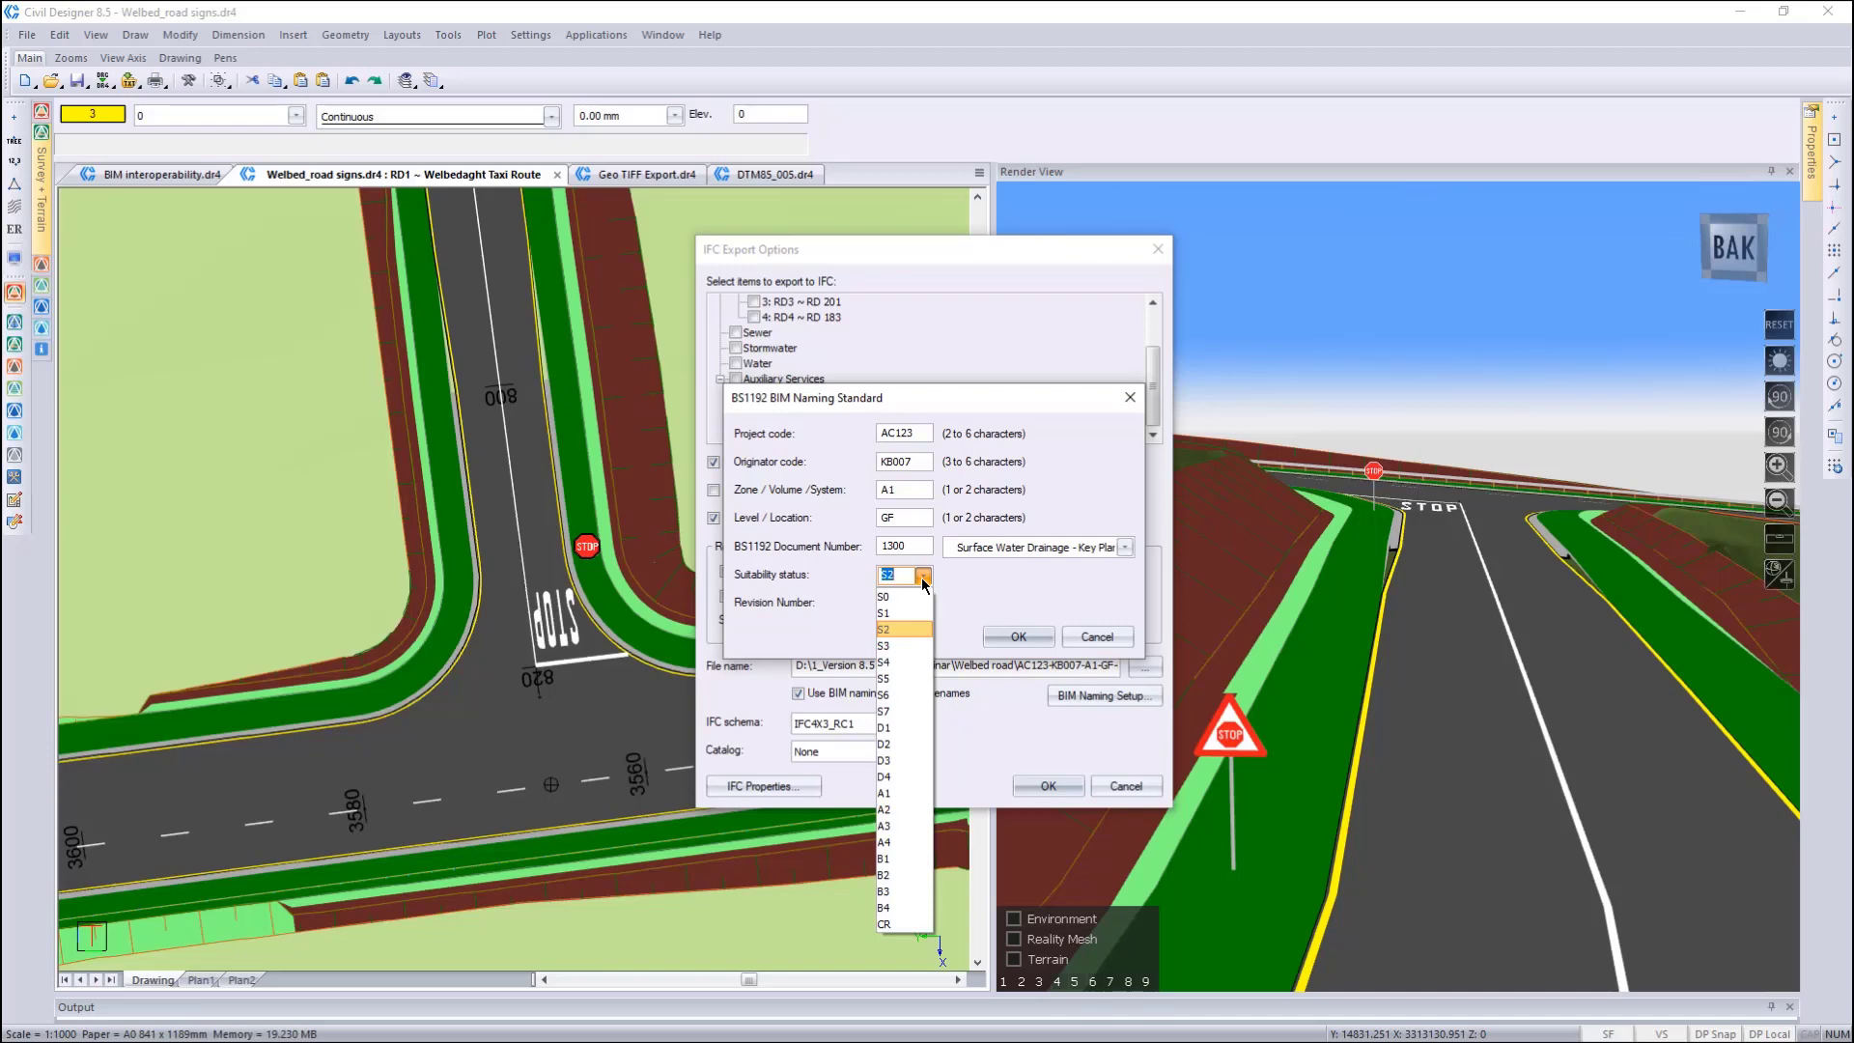
click(900, 626)
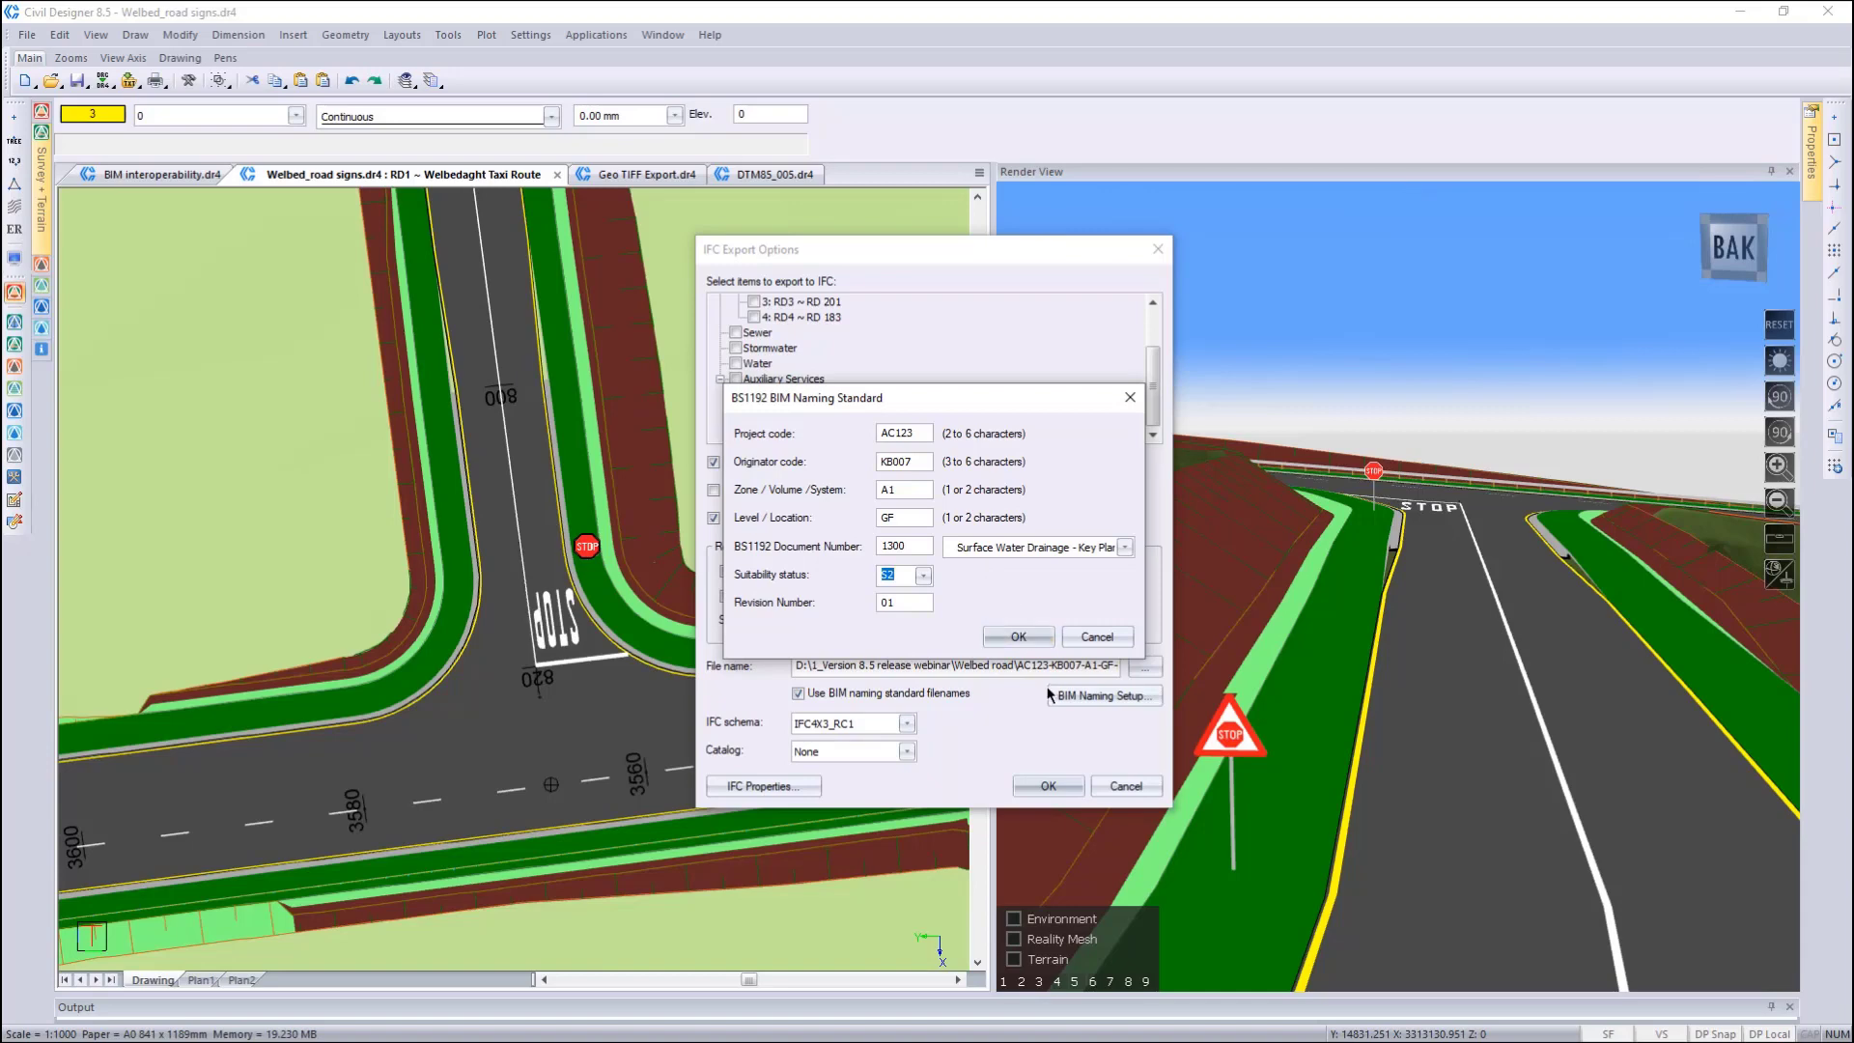
click(1017, 637)
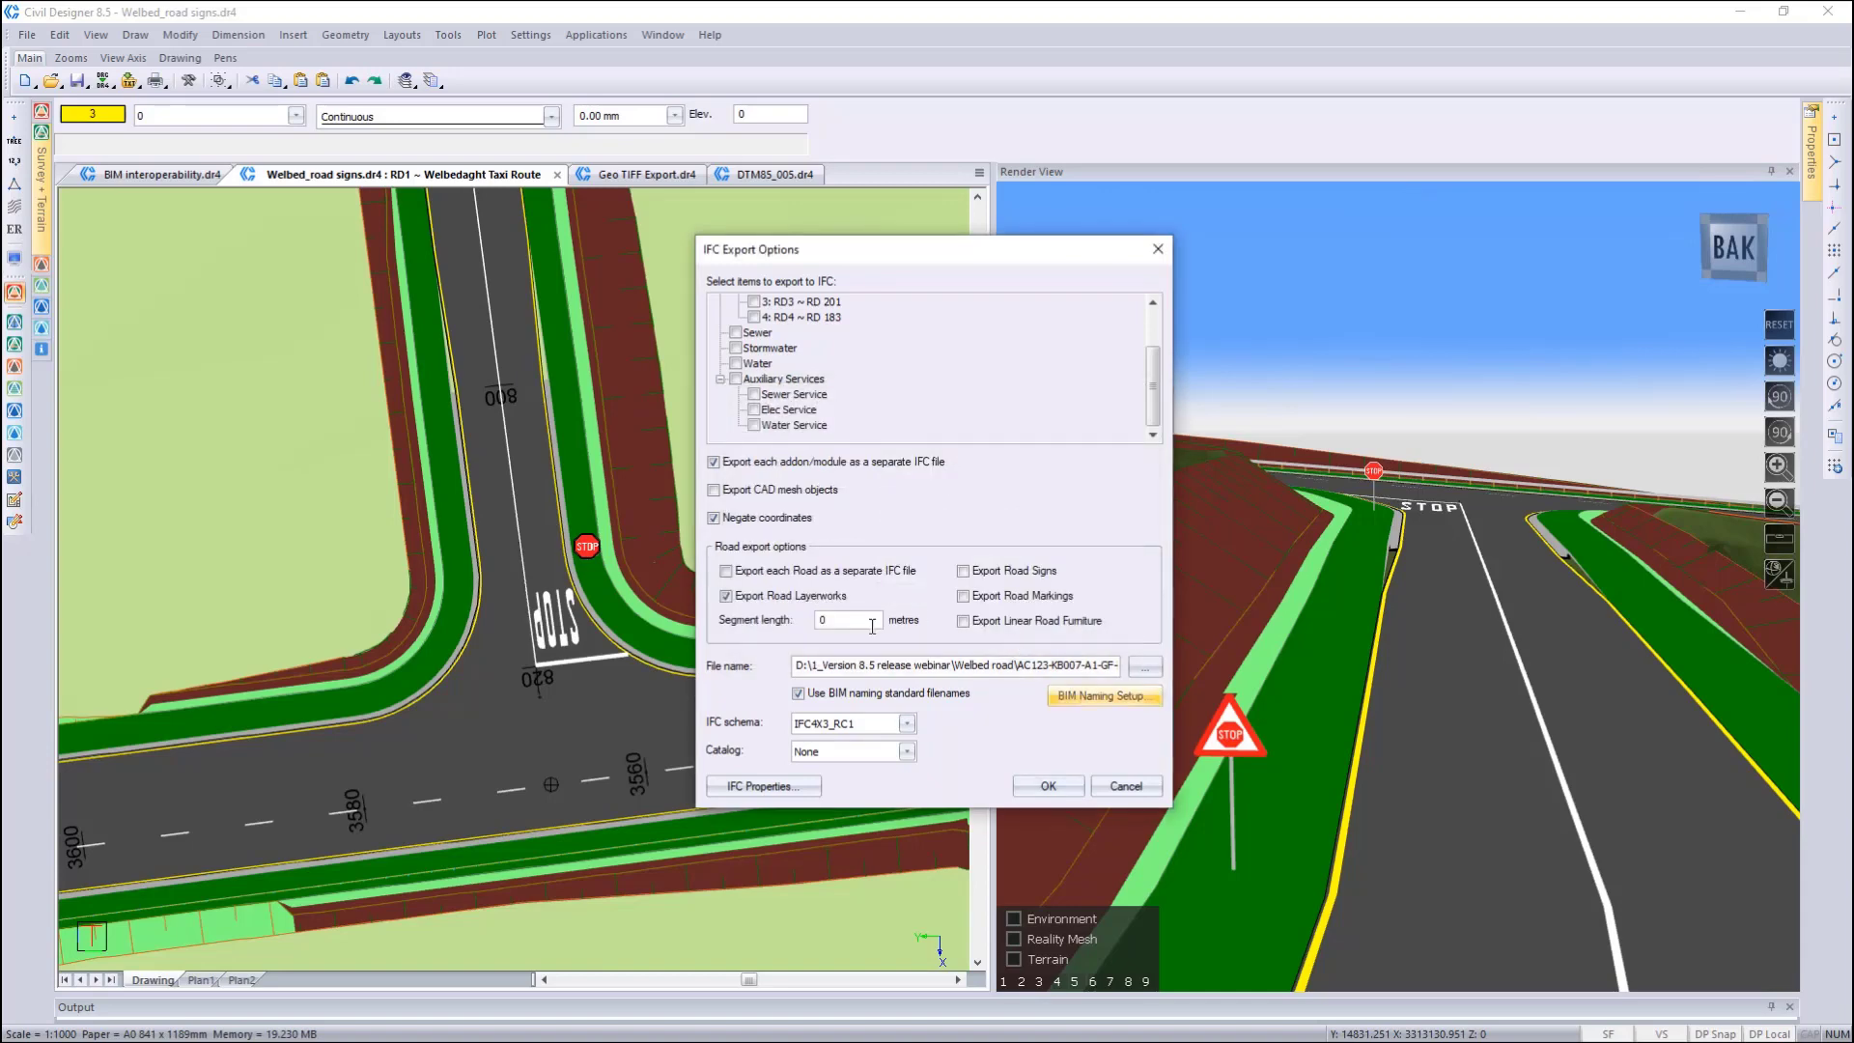
click(797, 694)
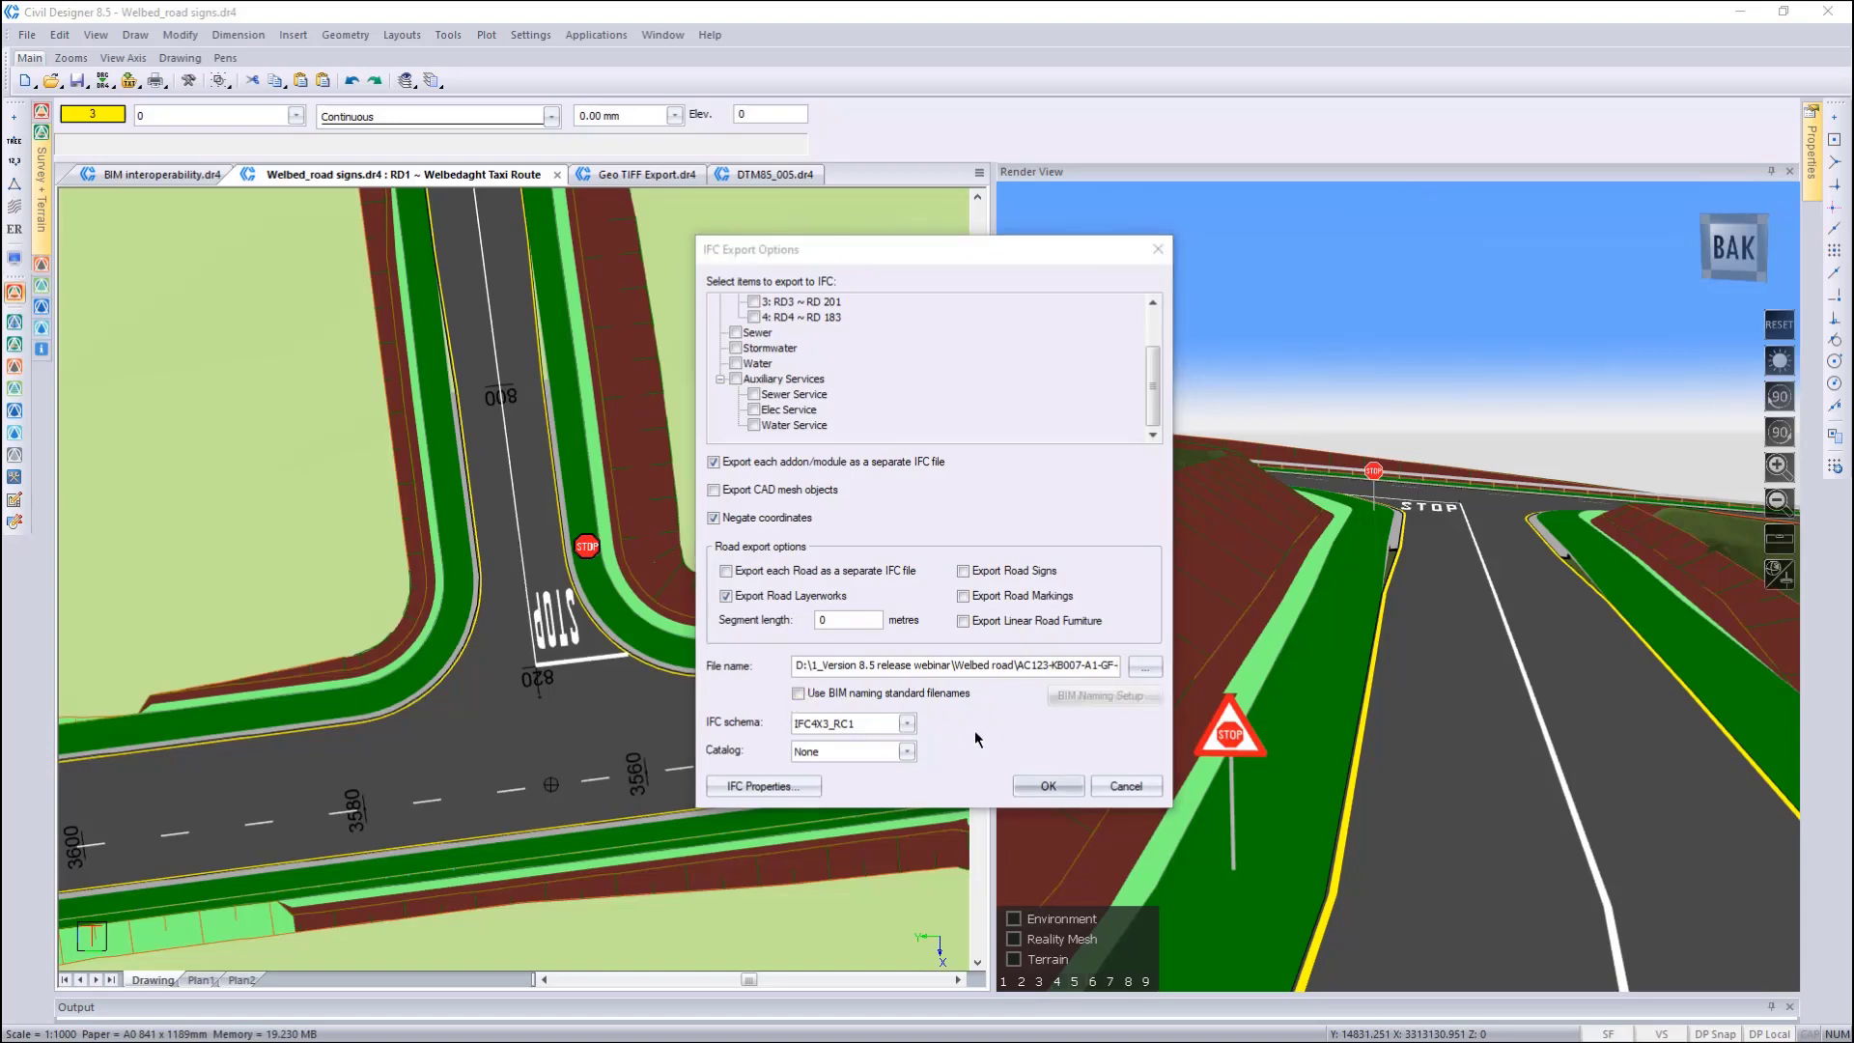
Select the IFC4X3_RC1 schema and the Uniclass 2015 catalog for the IFC export
click(907, 725)
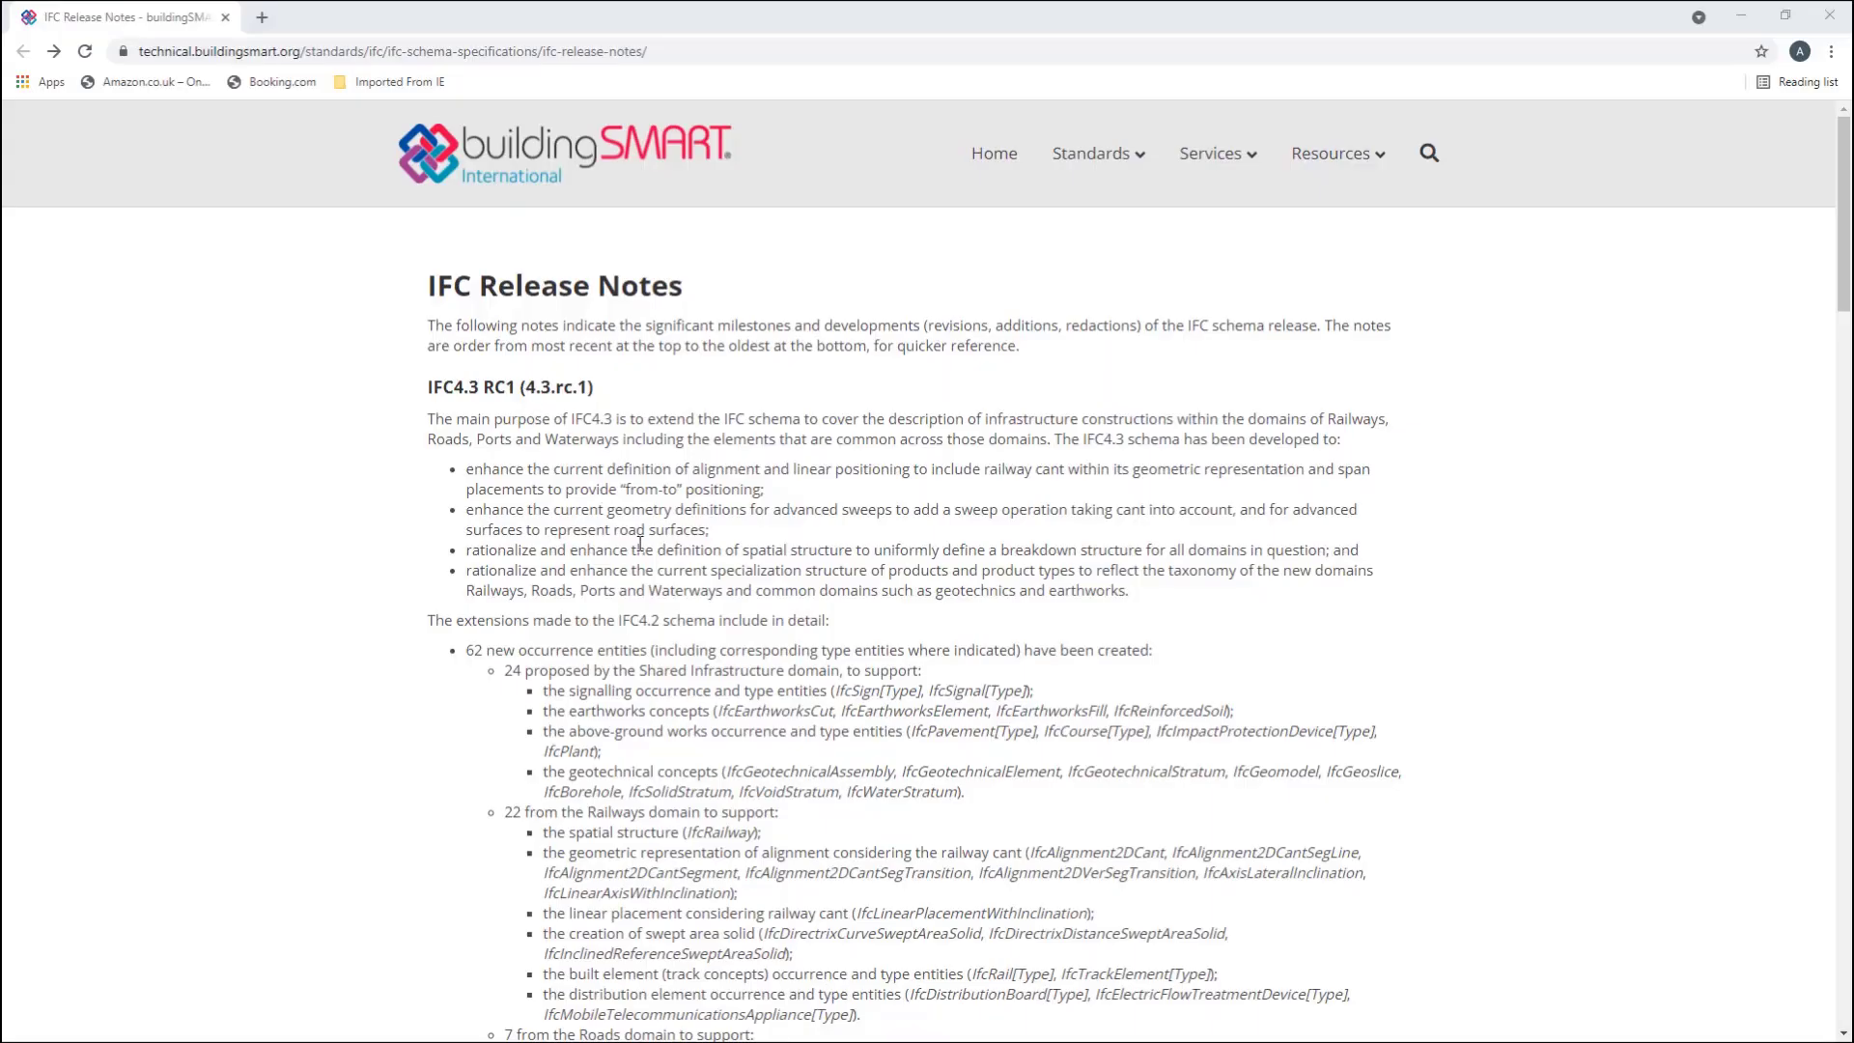
mouse_move(1841, 297)
mouse_down()
mouse_move(1834, 604)
mouse_move(1850, 274)
mouse_up()
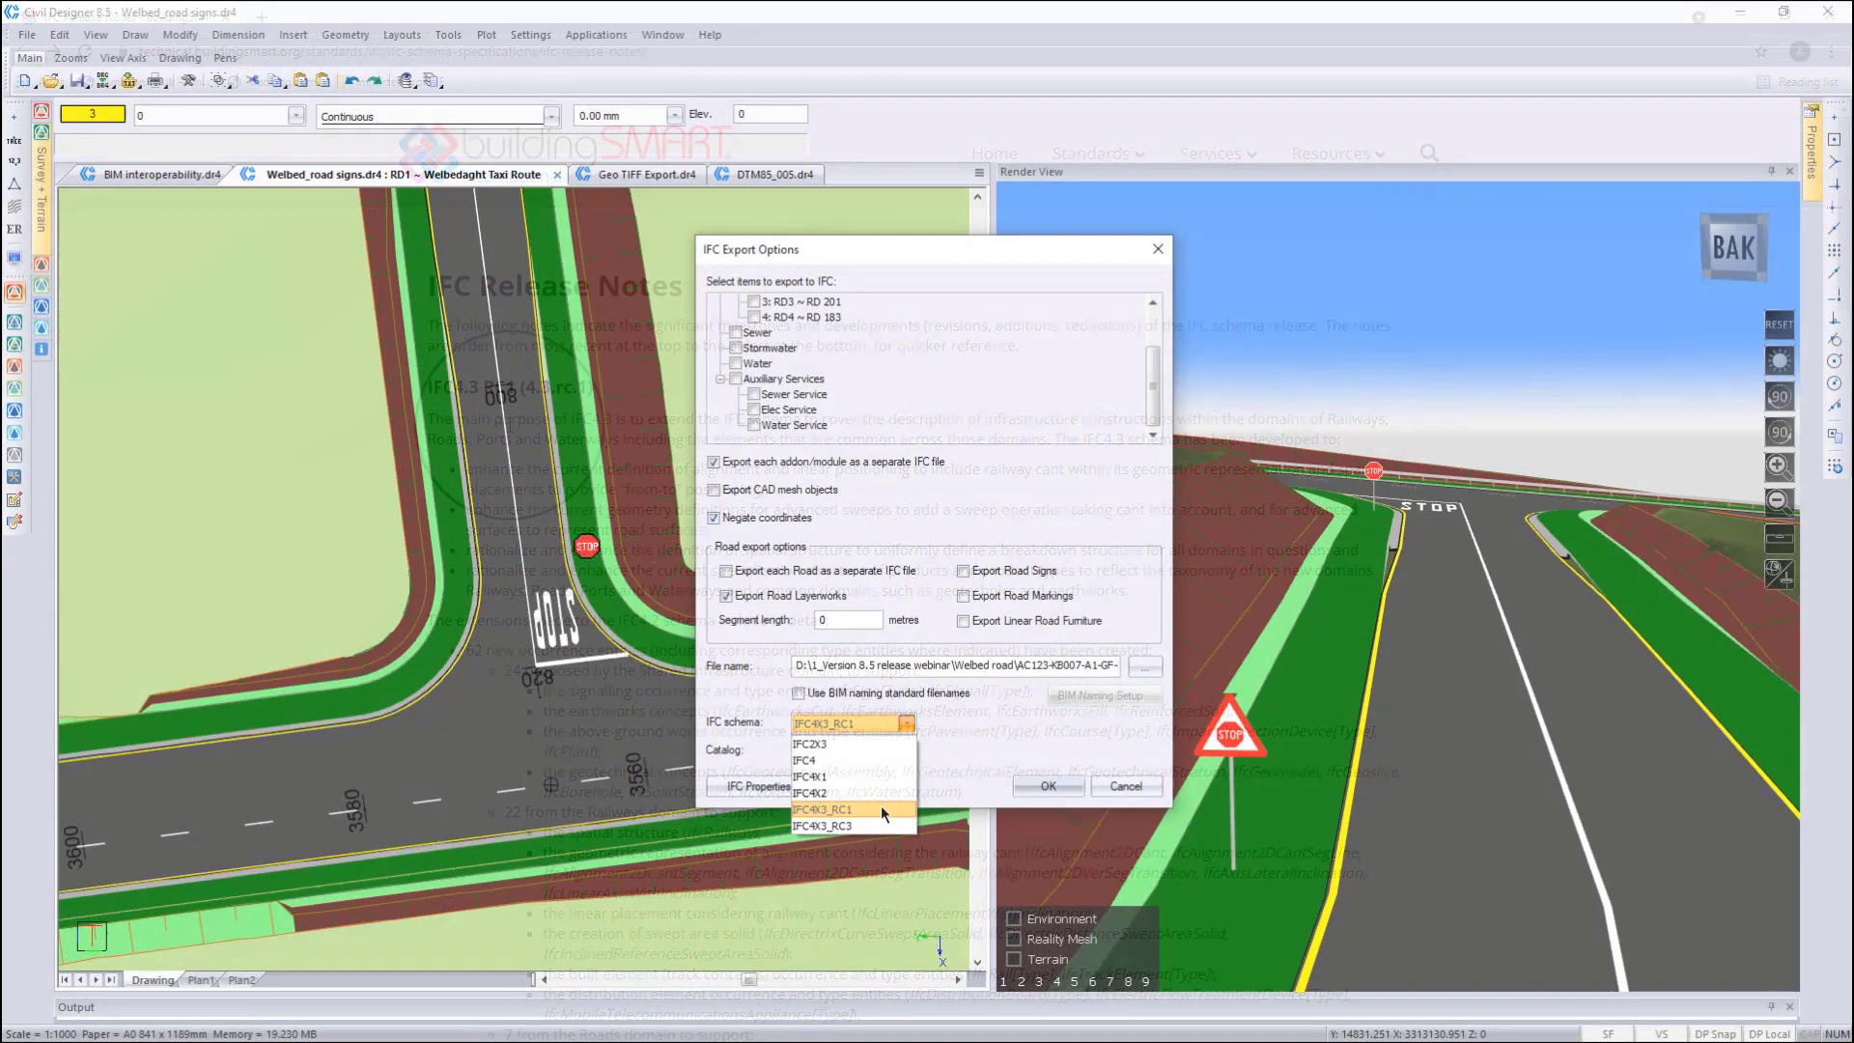
click(880, 806)
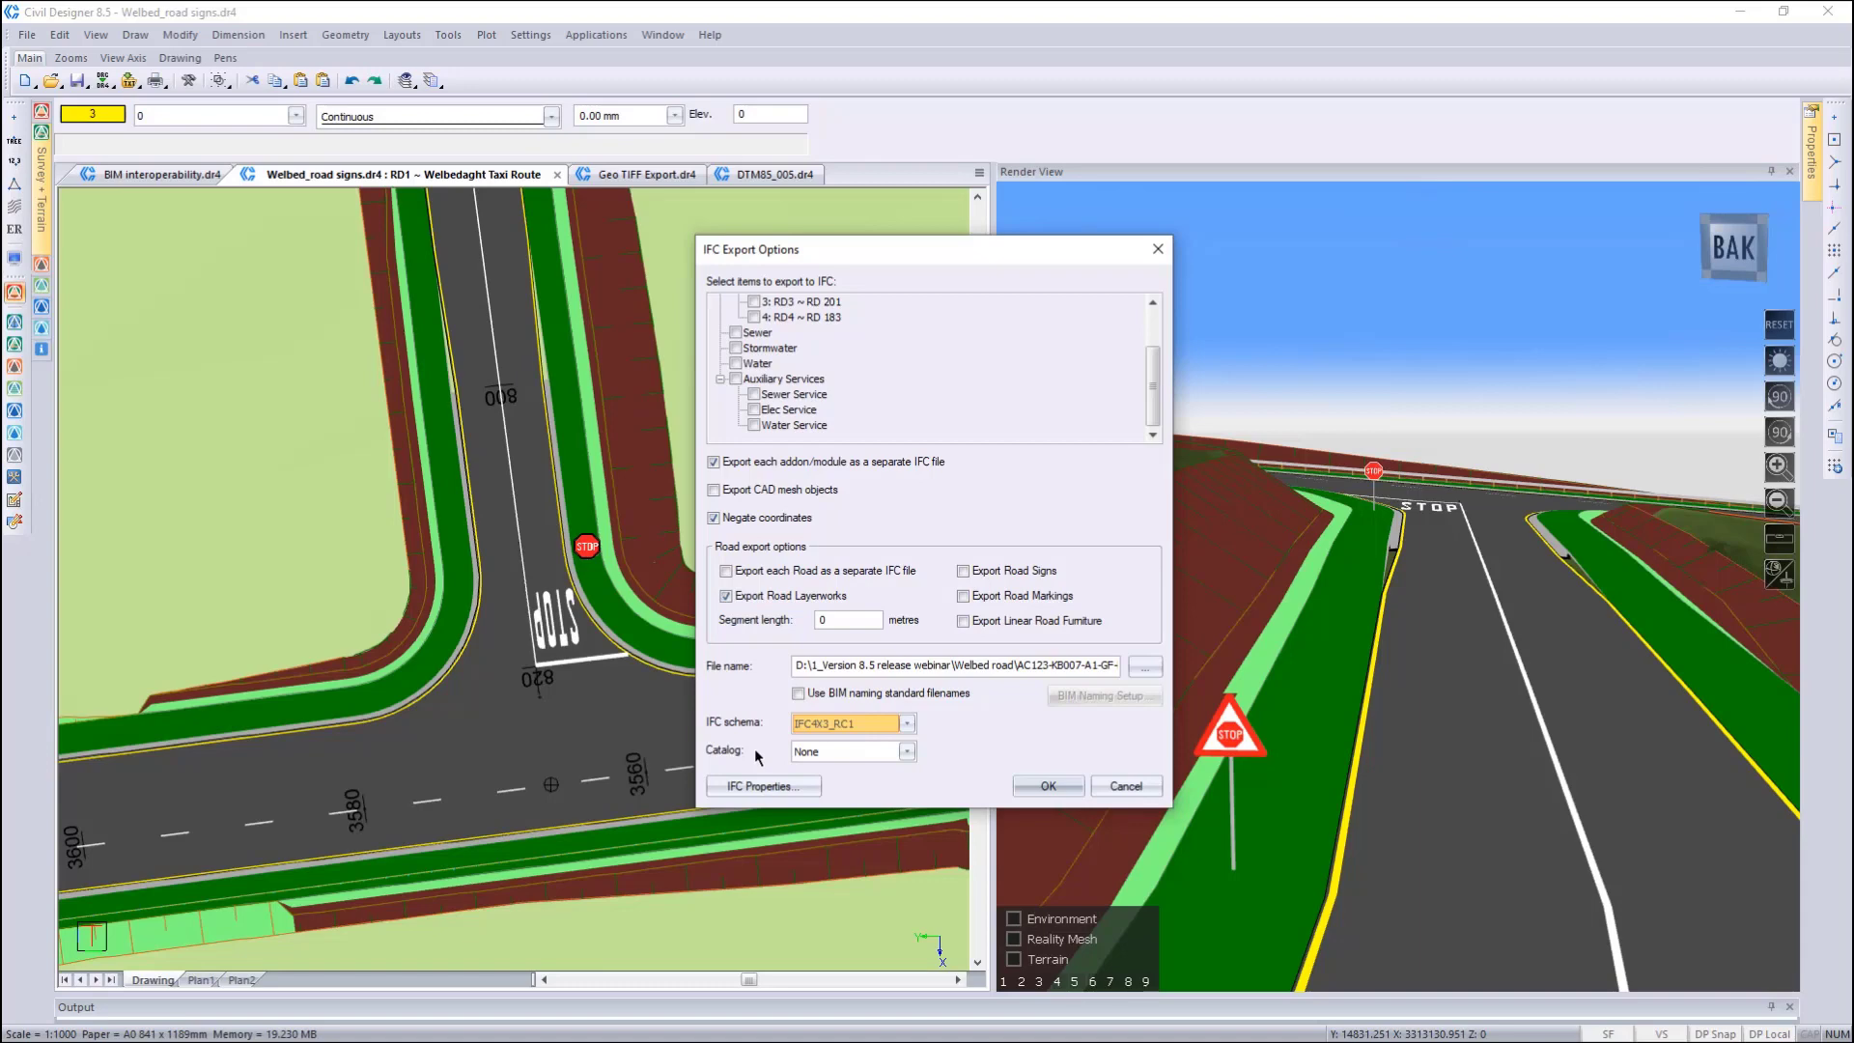
click(907, 752)
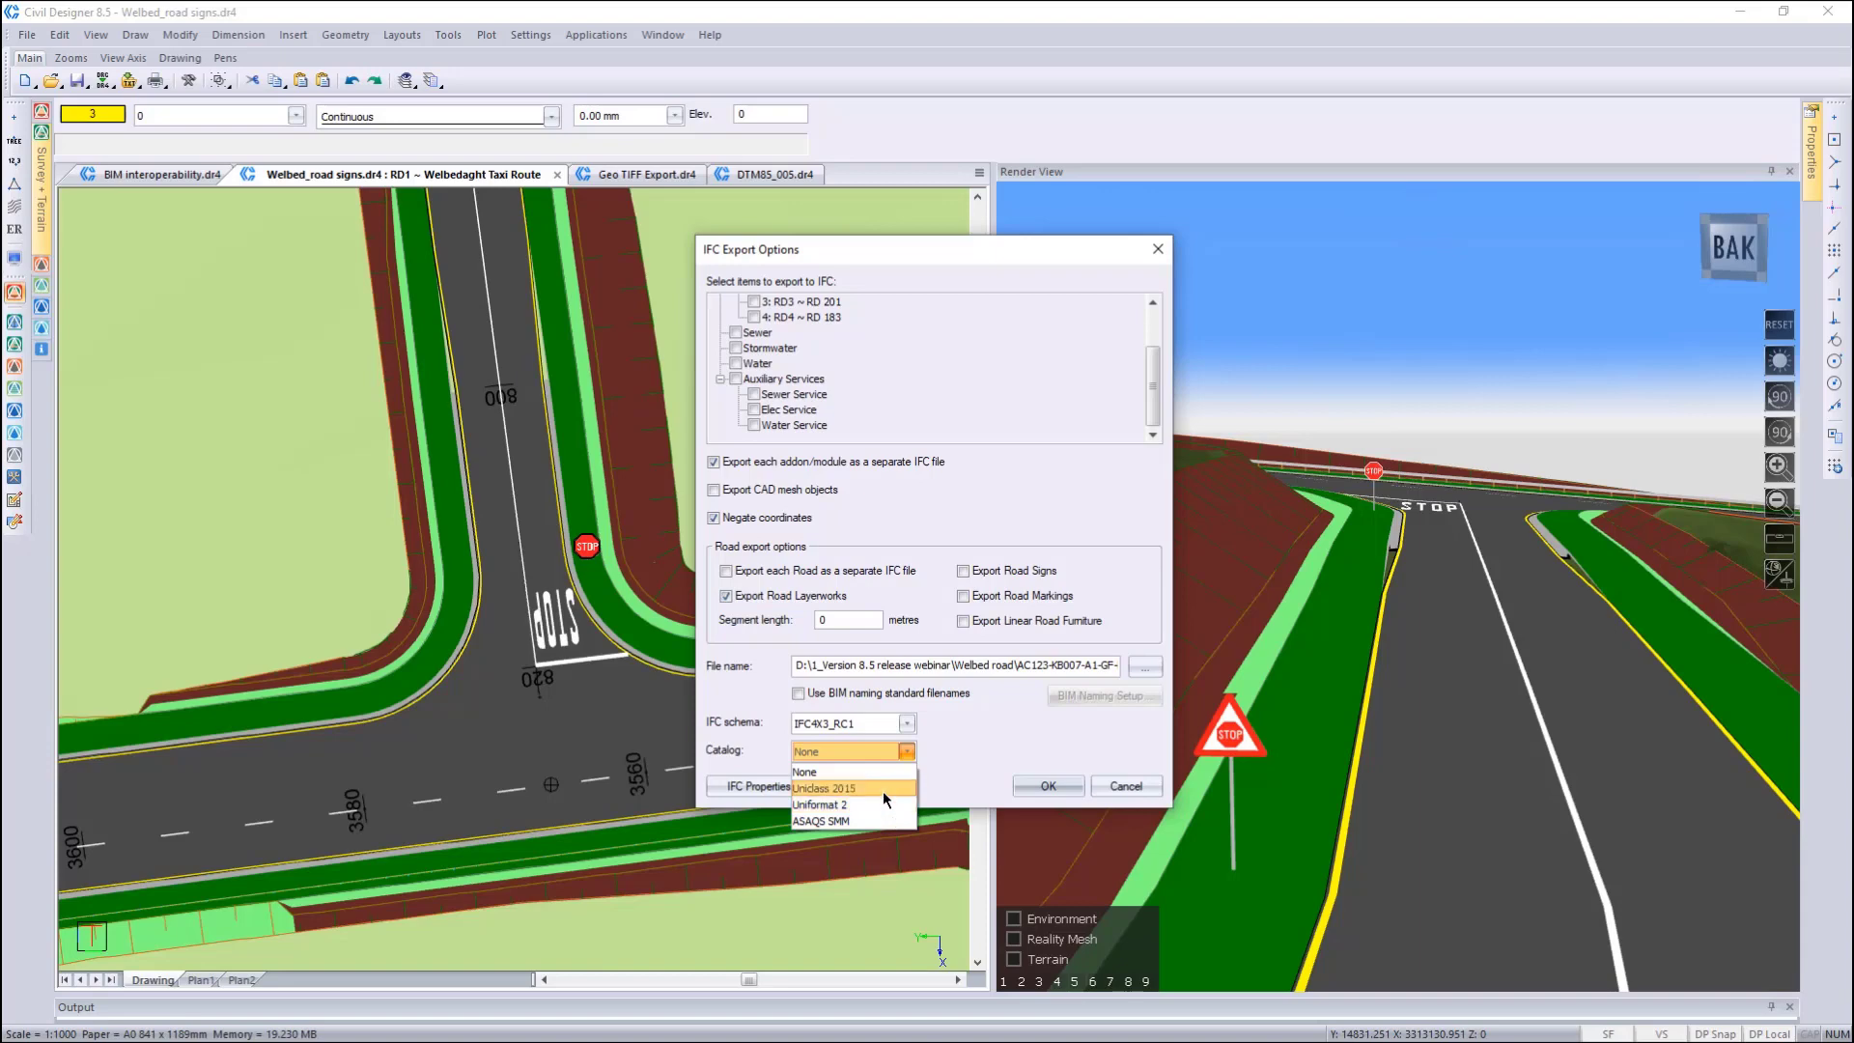
click(882, 790)
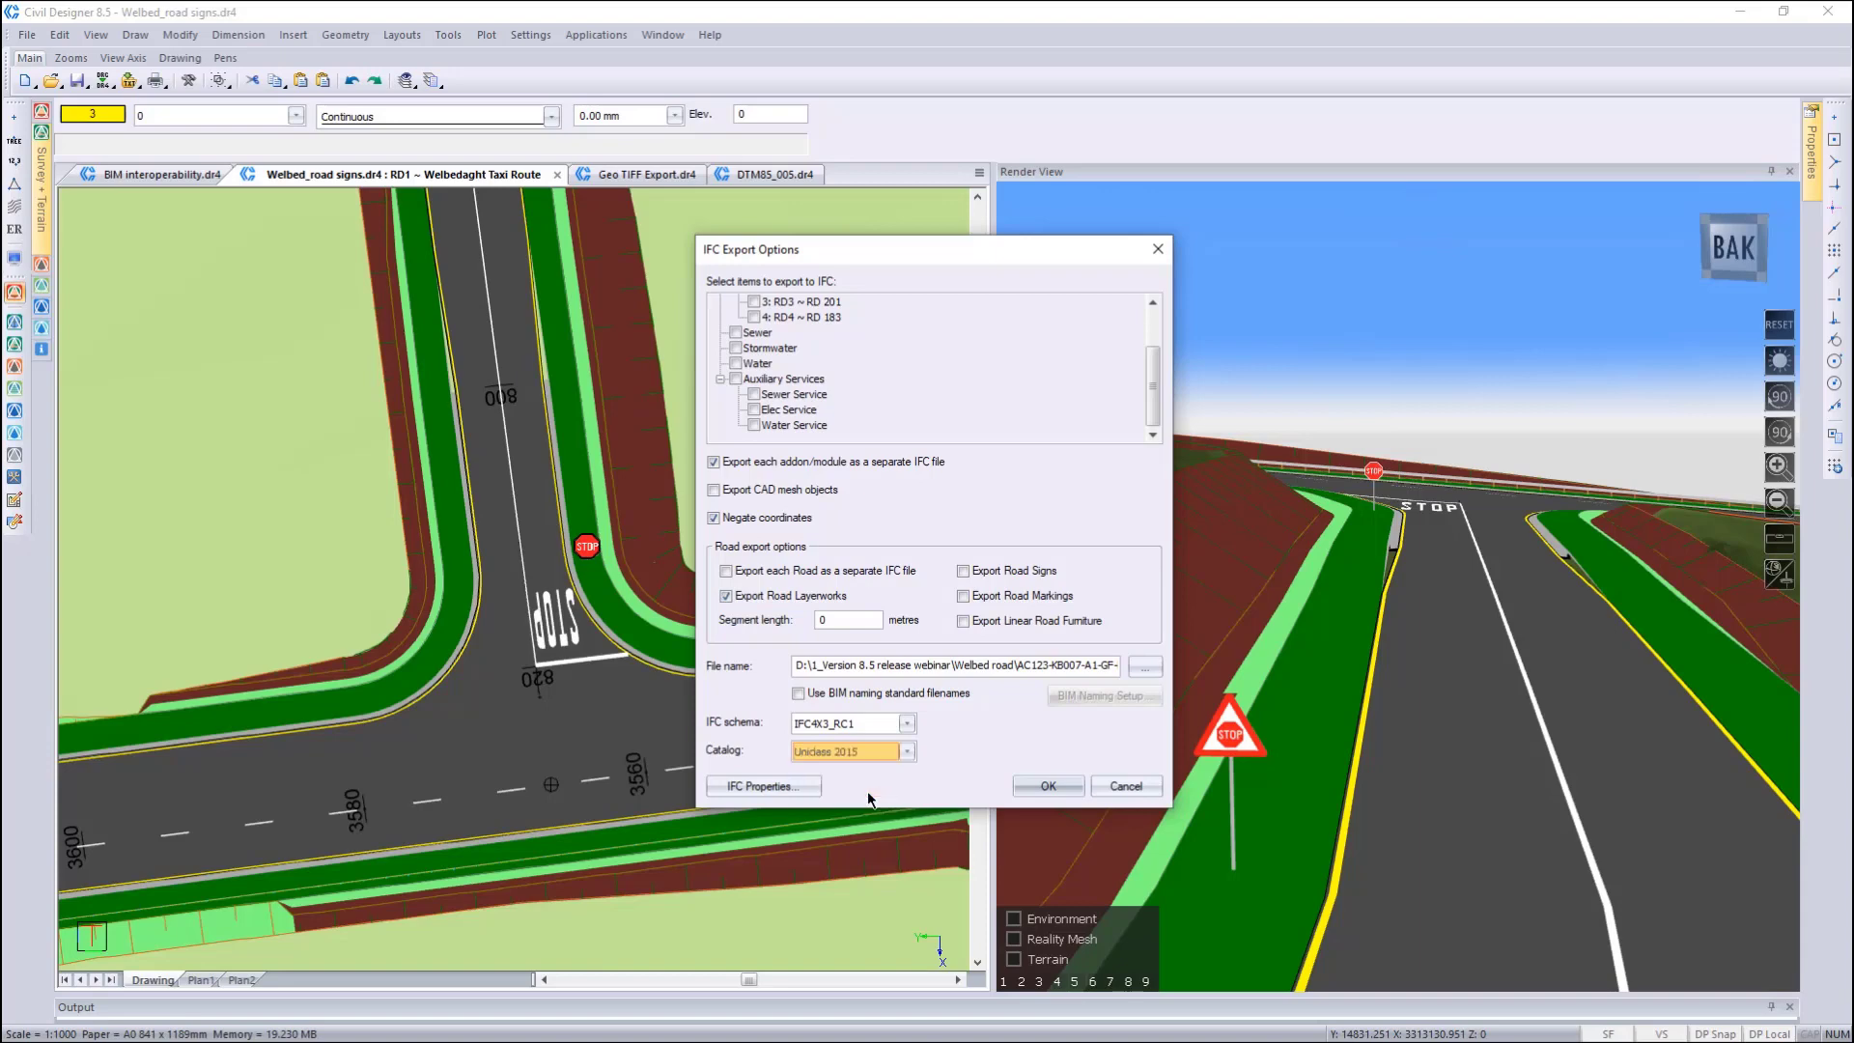
Open the IFC properties setup and review the exported properties for the Road Surface and Road Layer entities
click(802, 794)
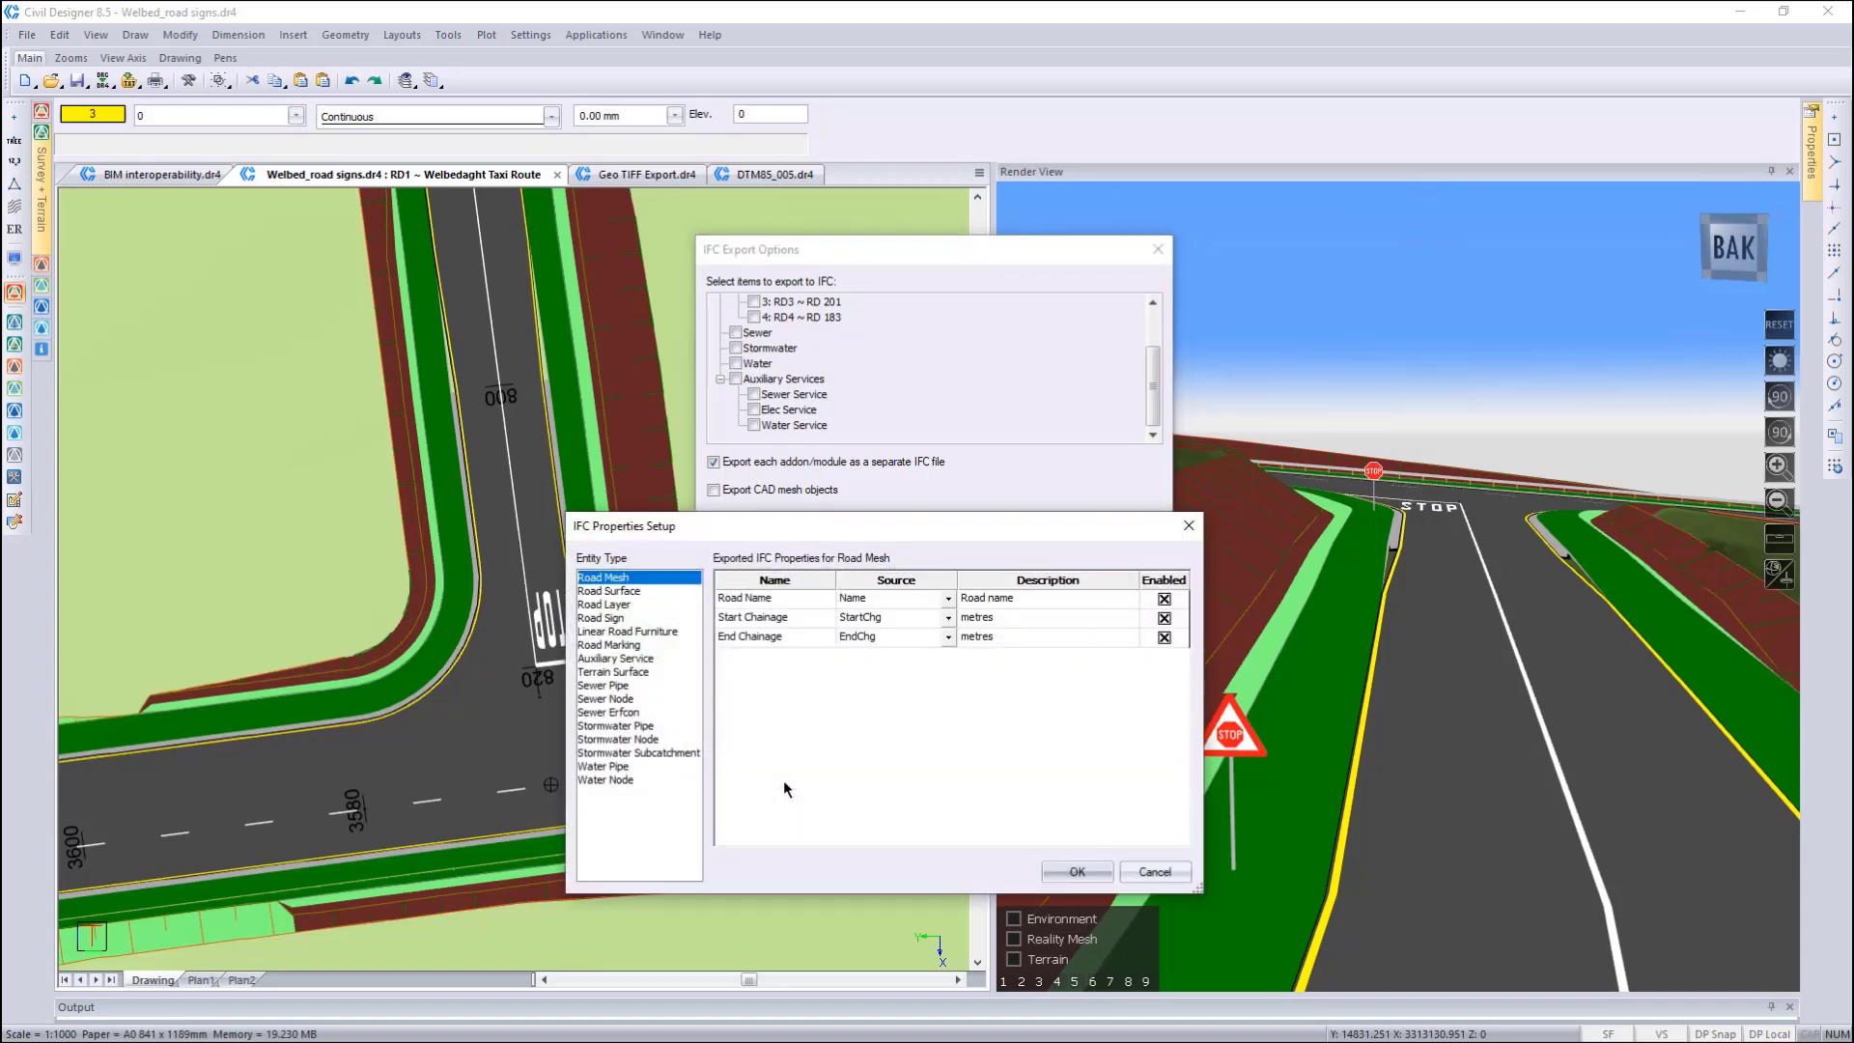
click(617, 591)
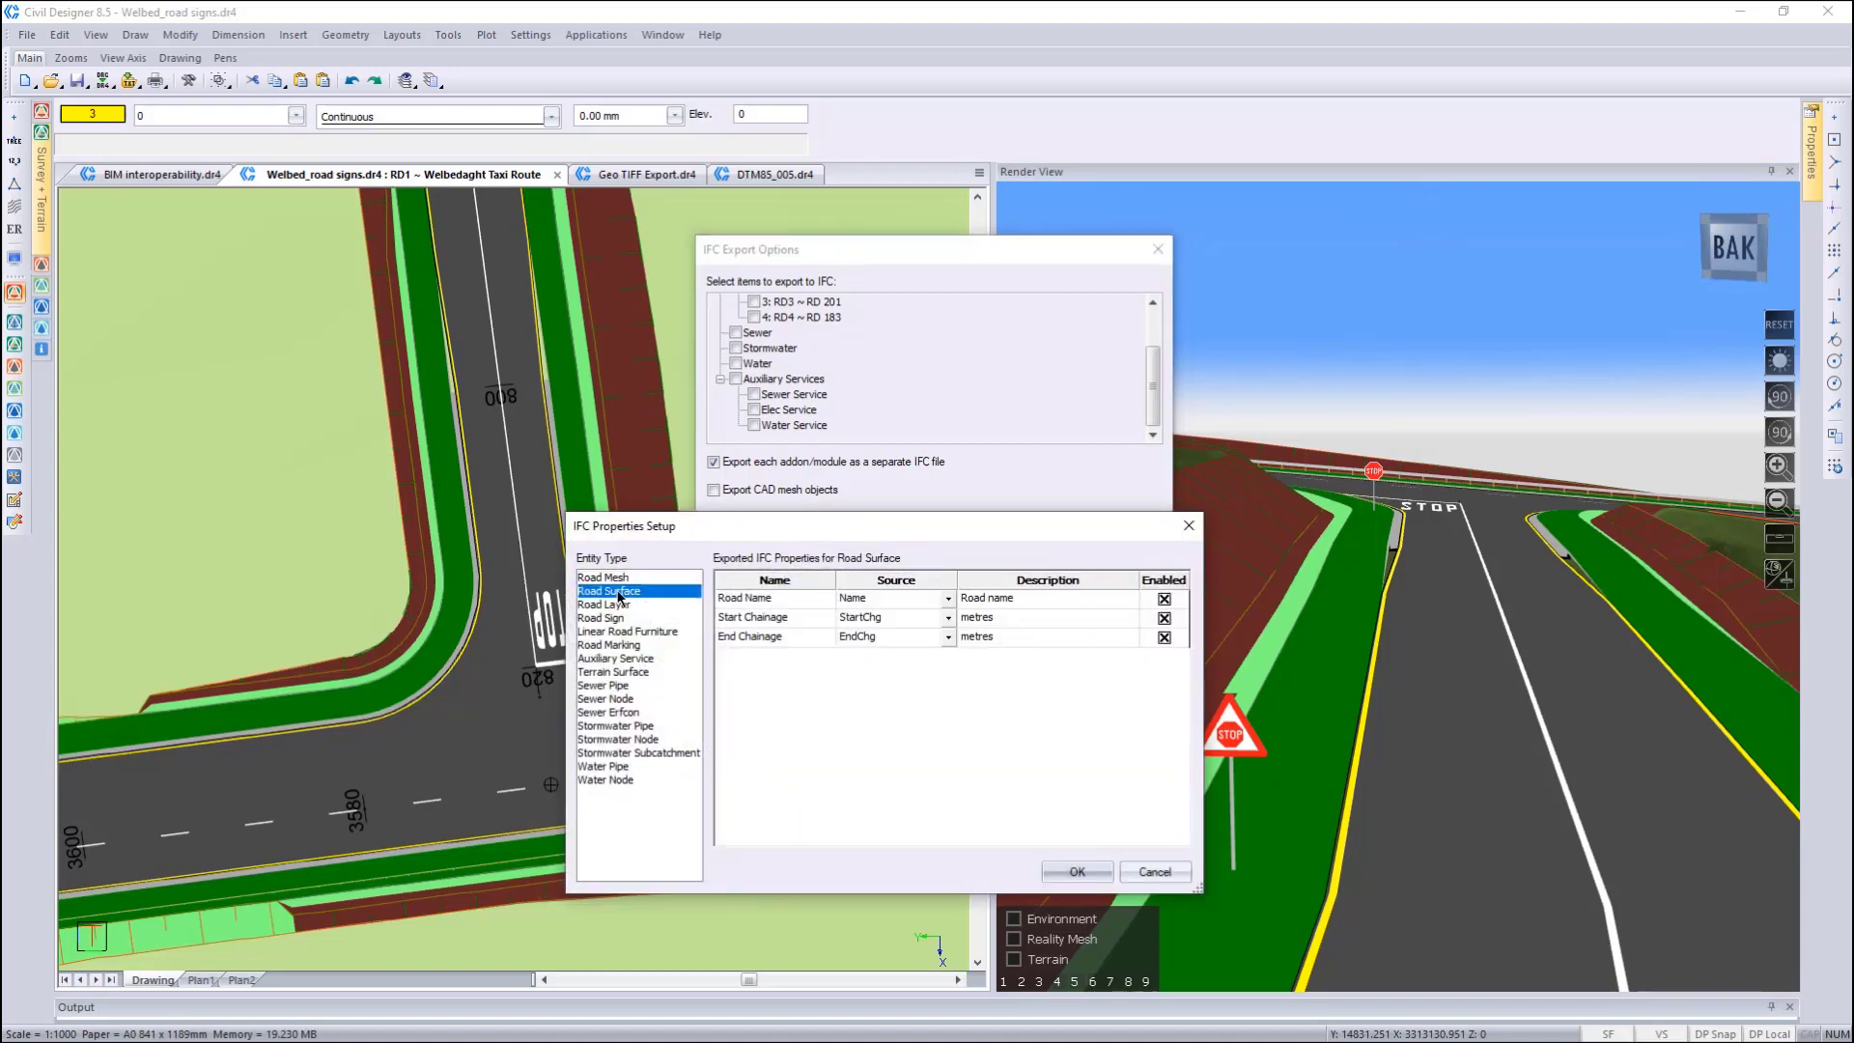
click(614, 605)
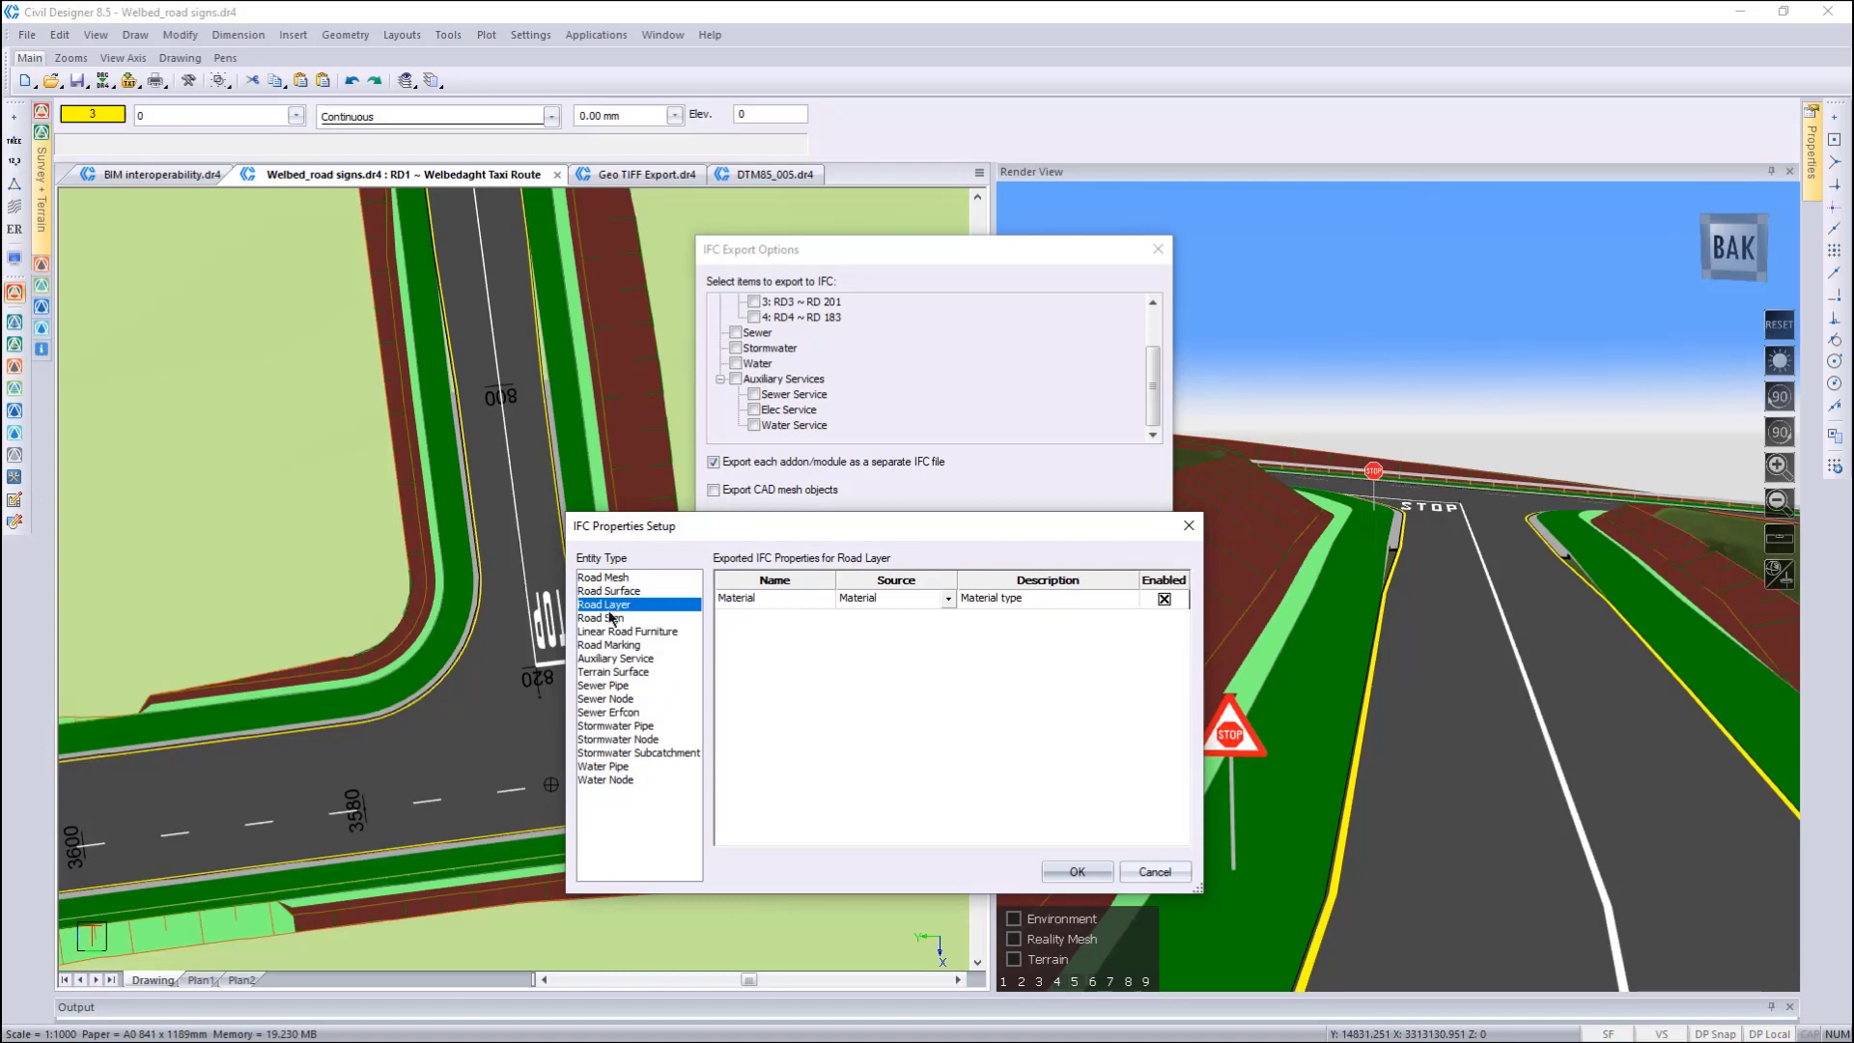
Examine the Stormwater Pipe's Inlet Level property, including its name, source choices, description and options for adding or removing lines
click(619, 726)
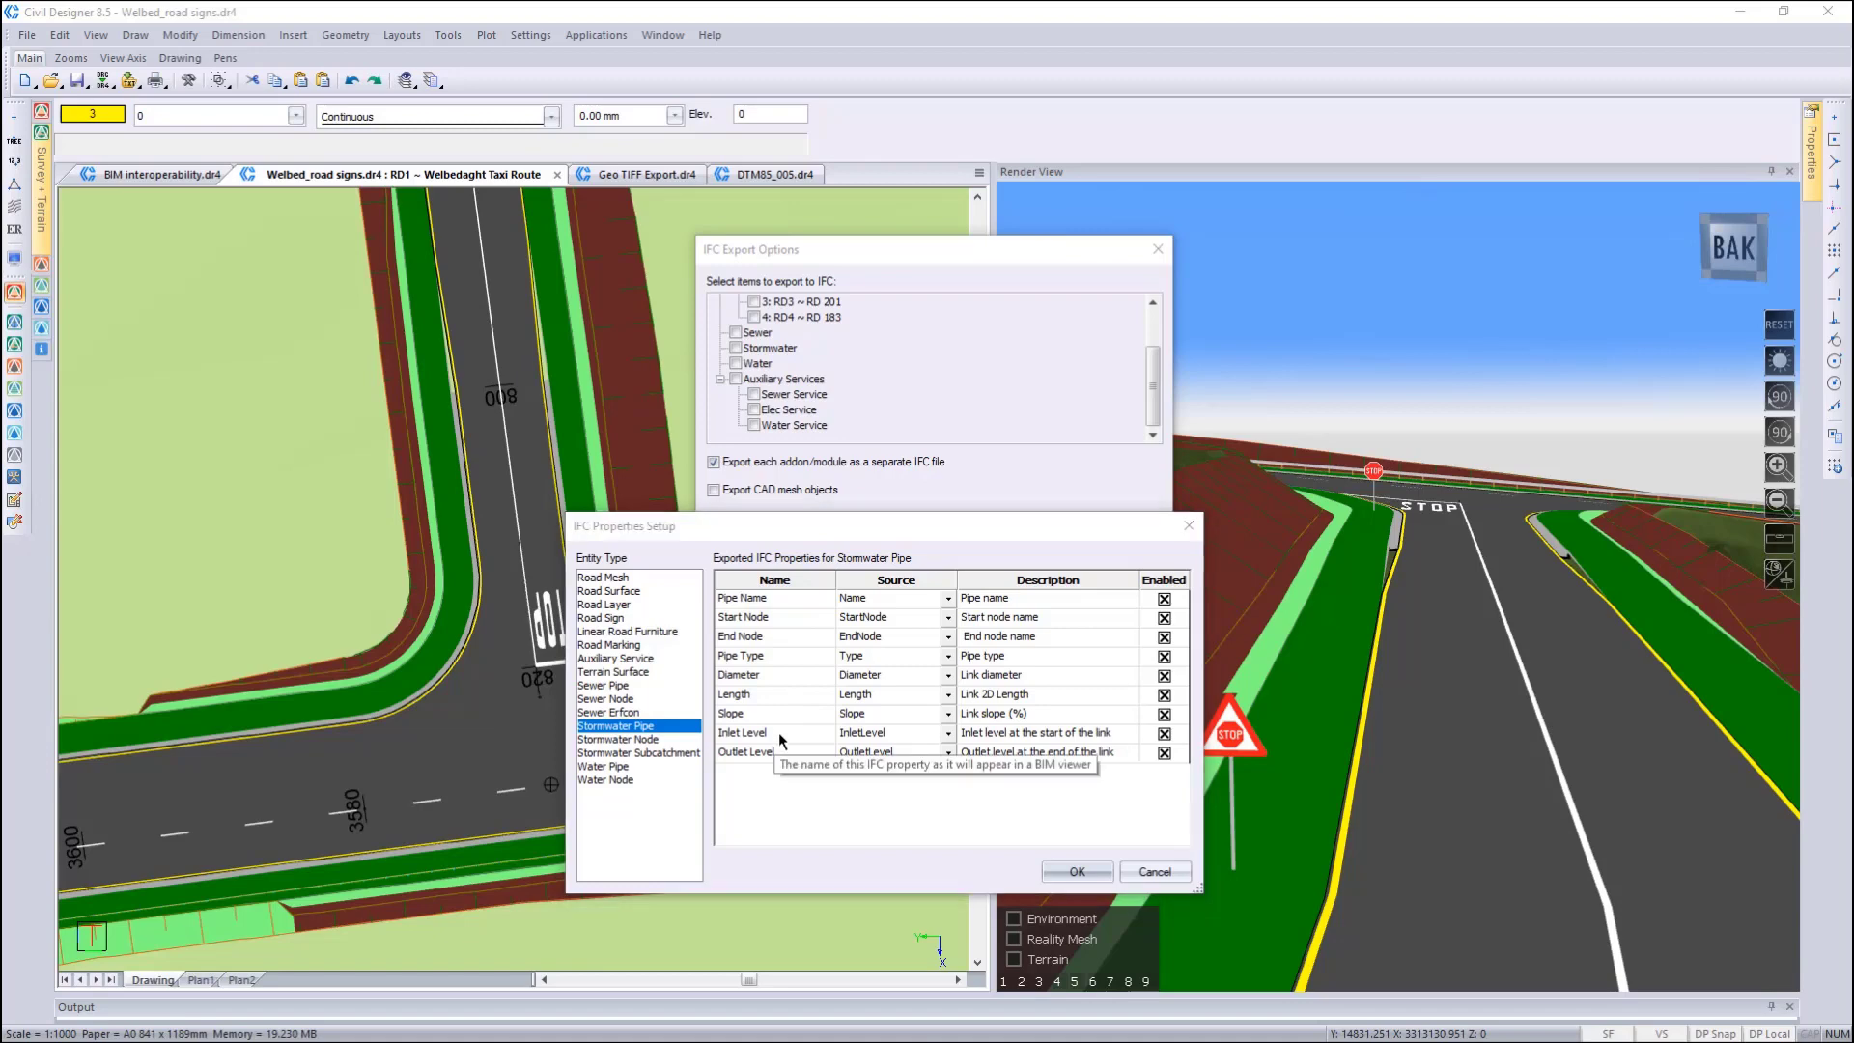
double_click(779, 732)
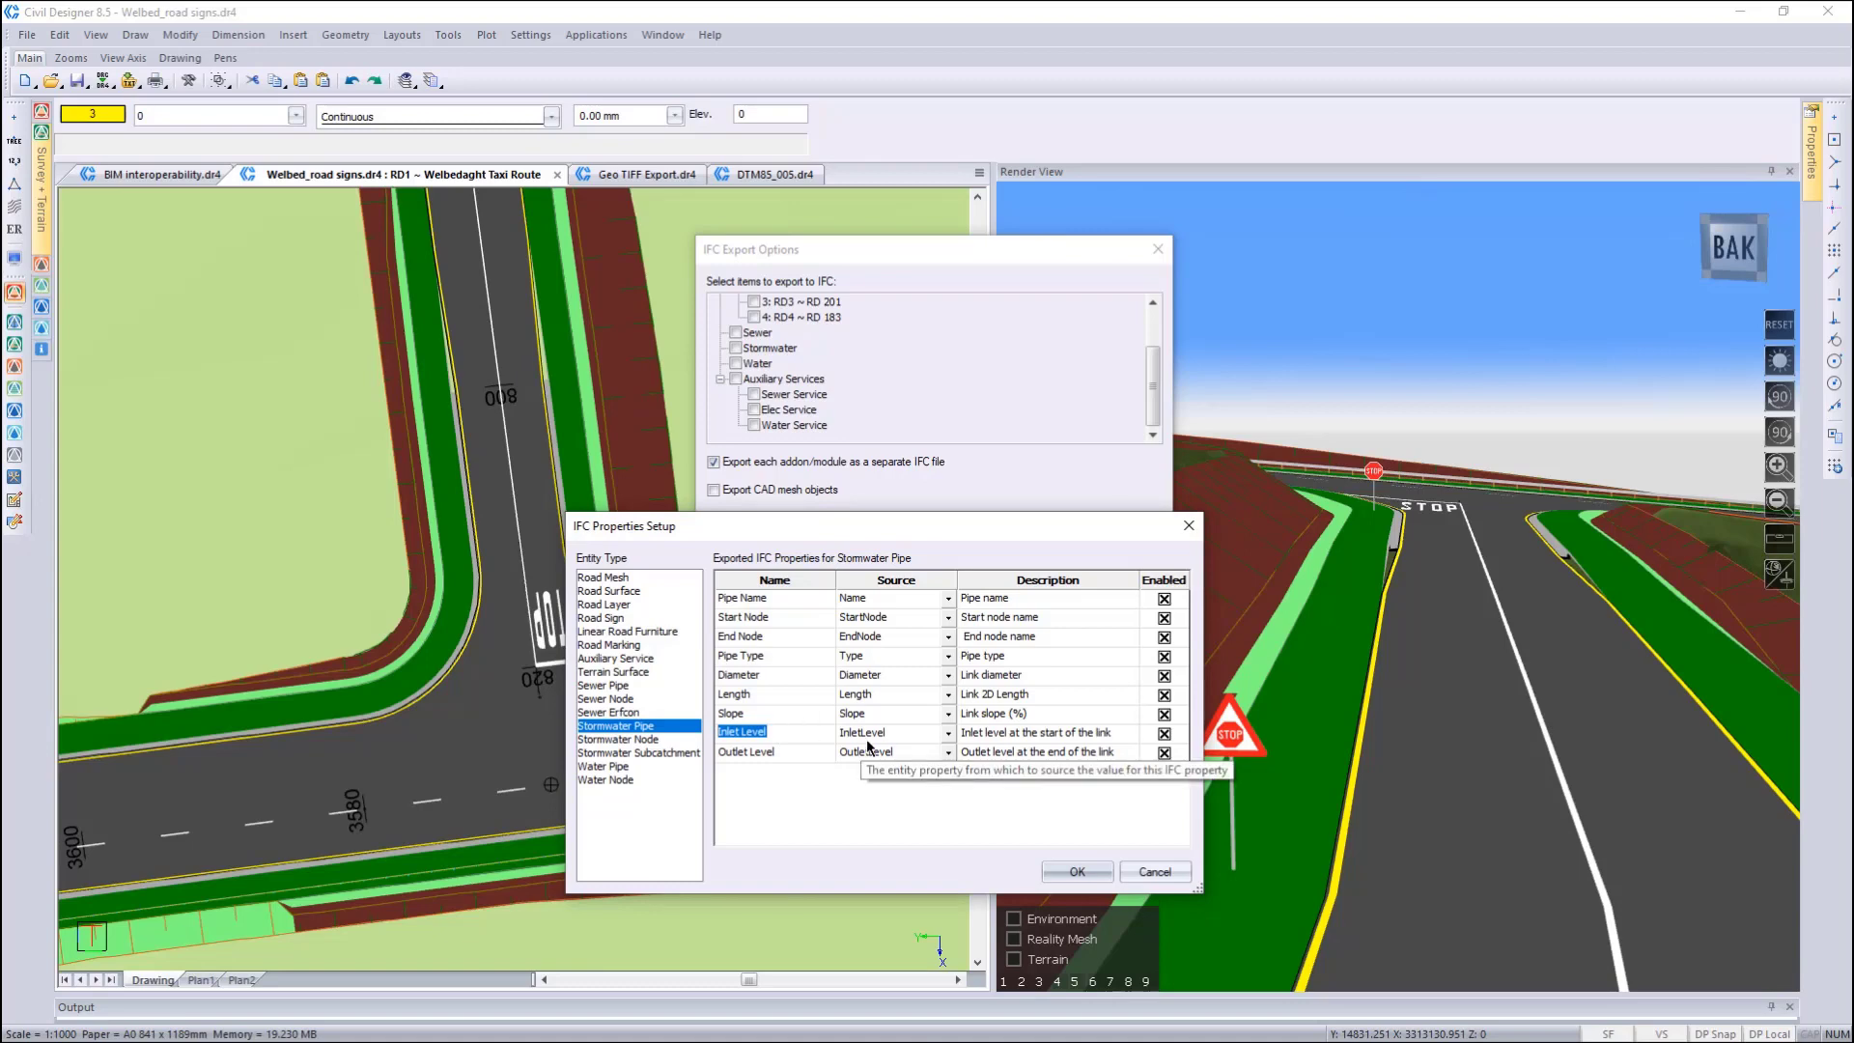
click(949, 734)
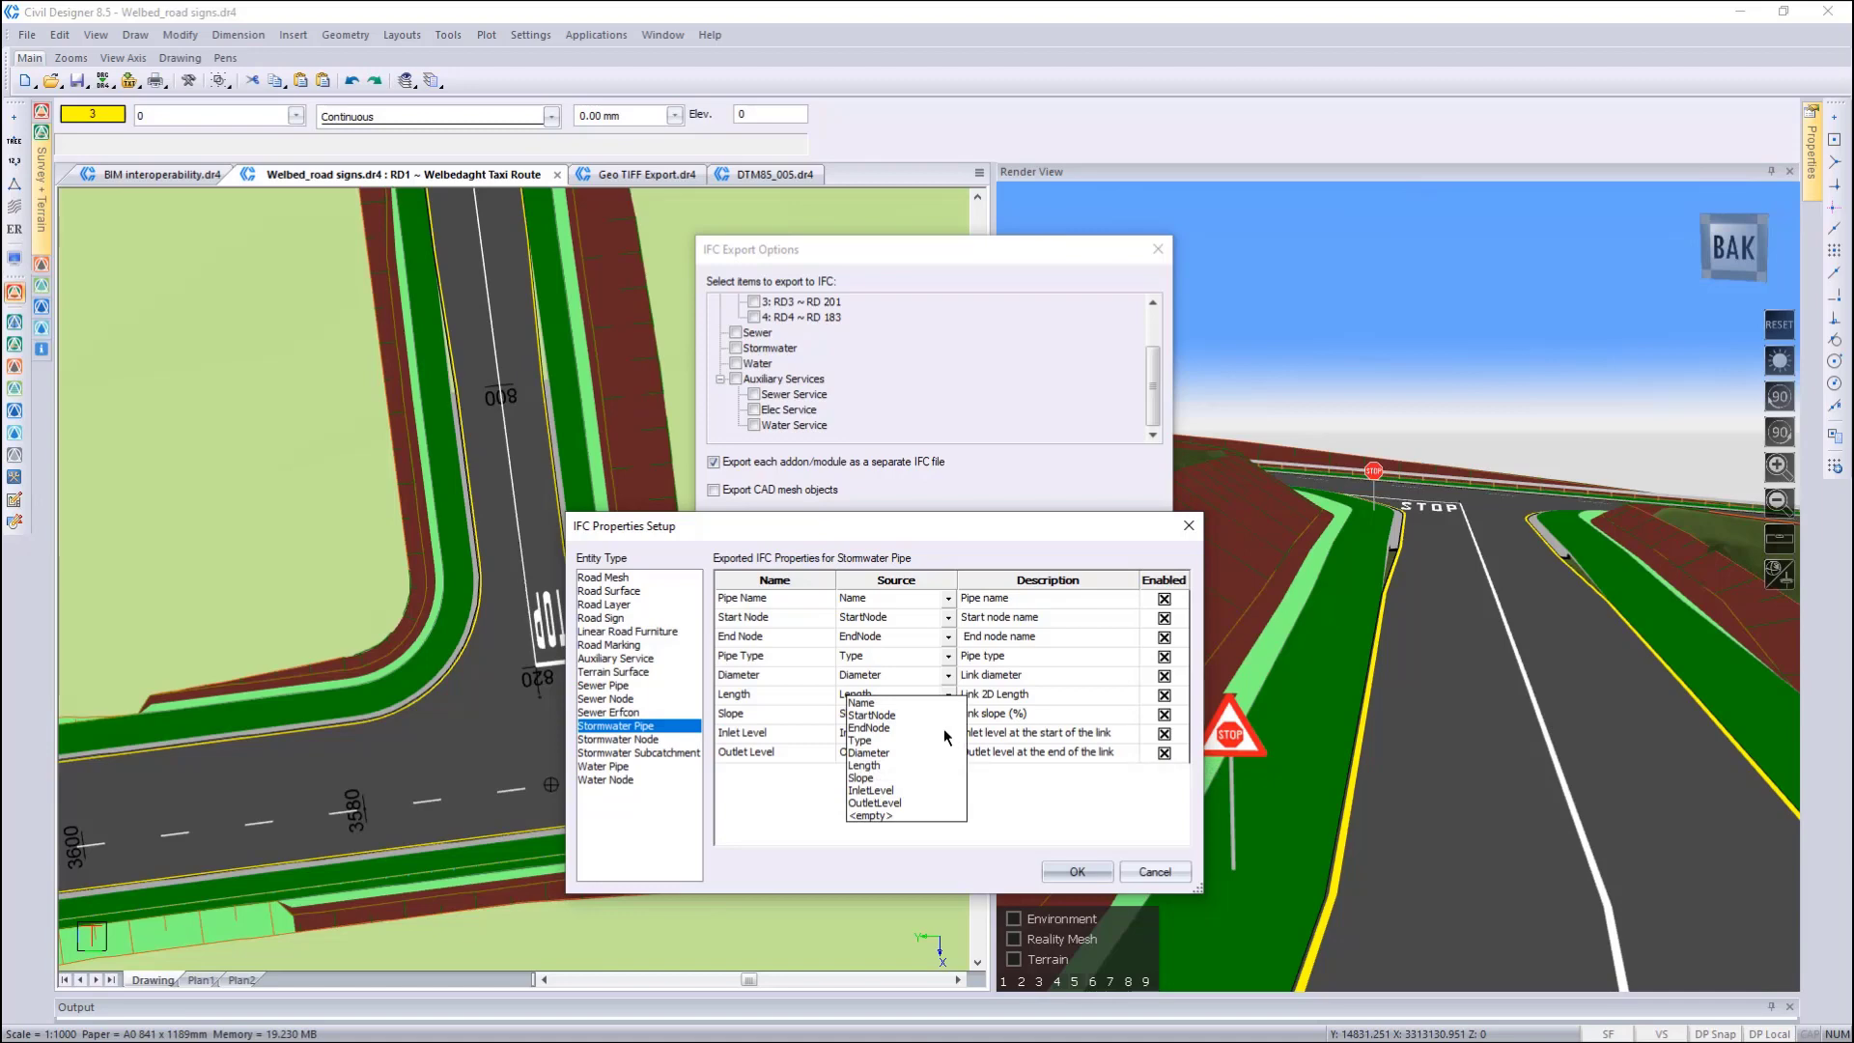
click(906, 788)
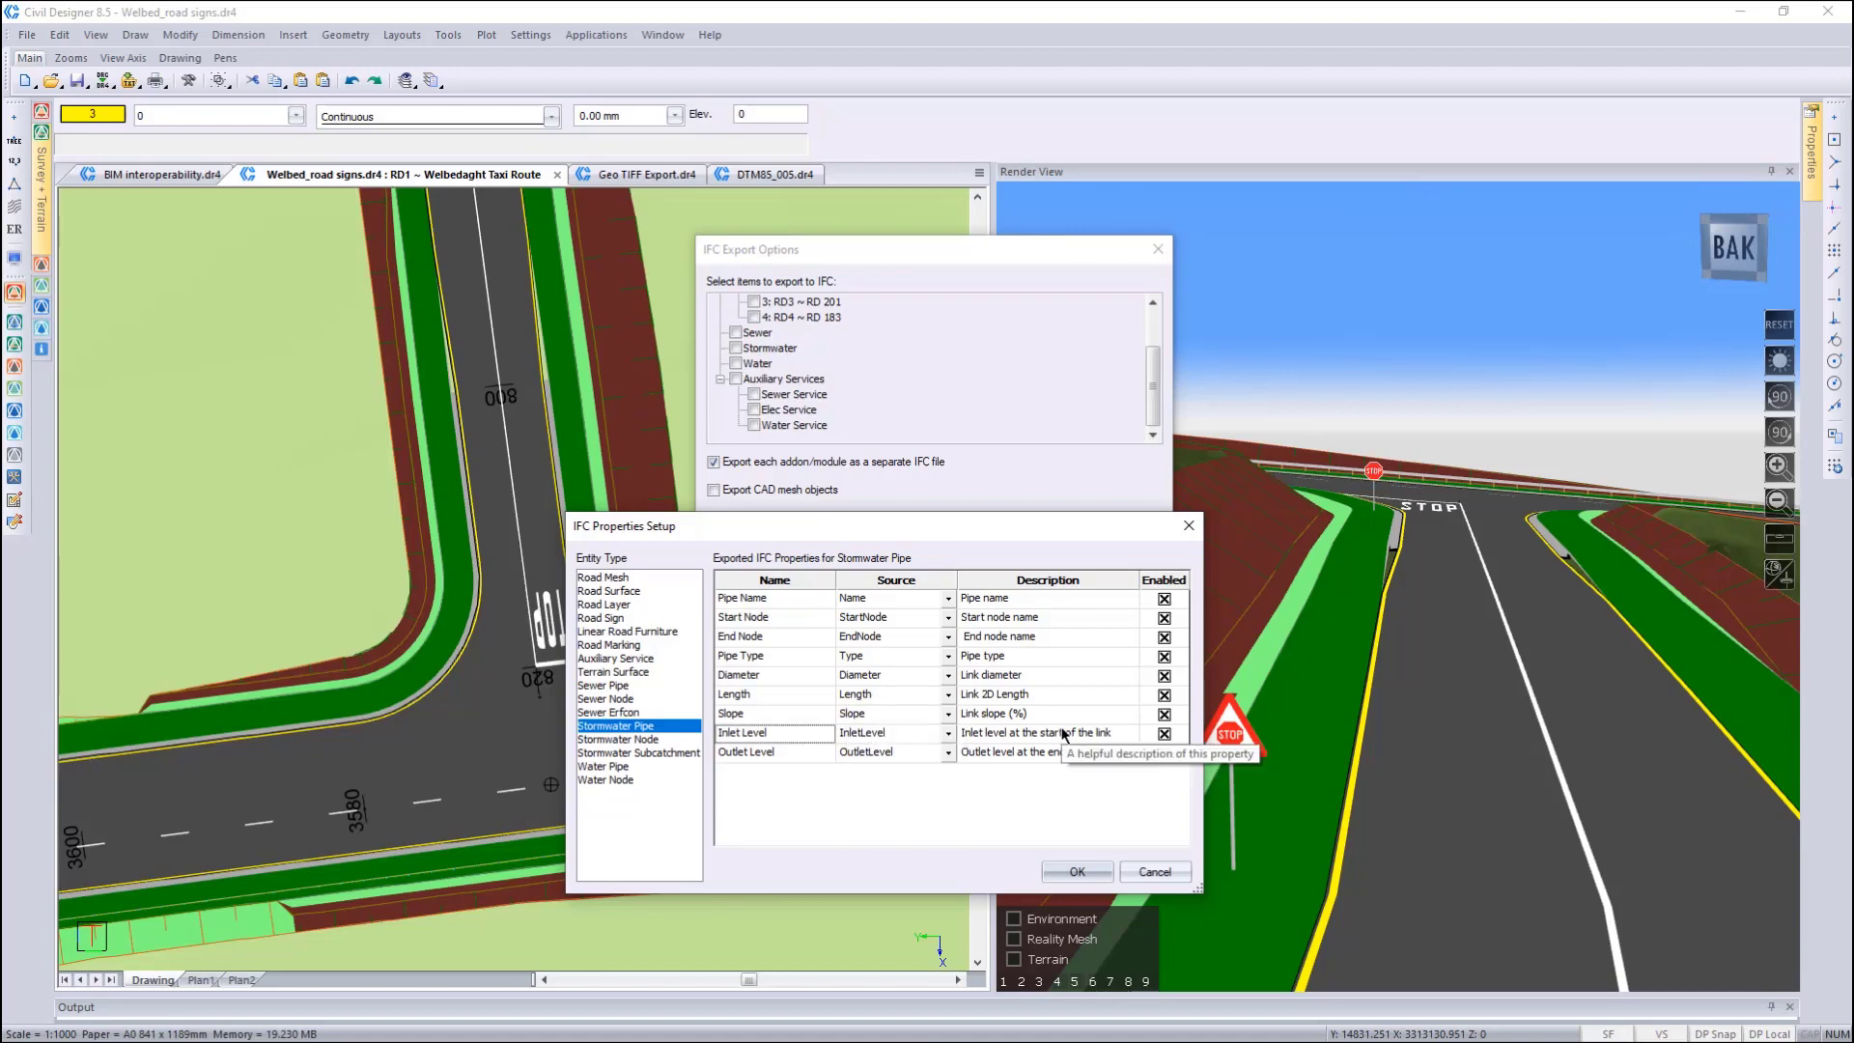
click(1061, 731)
click(1062, 731)
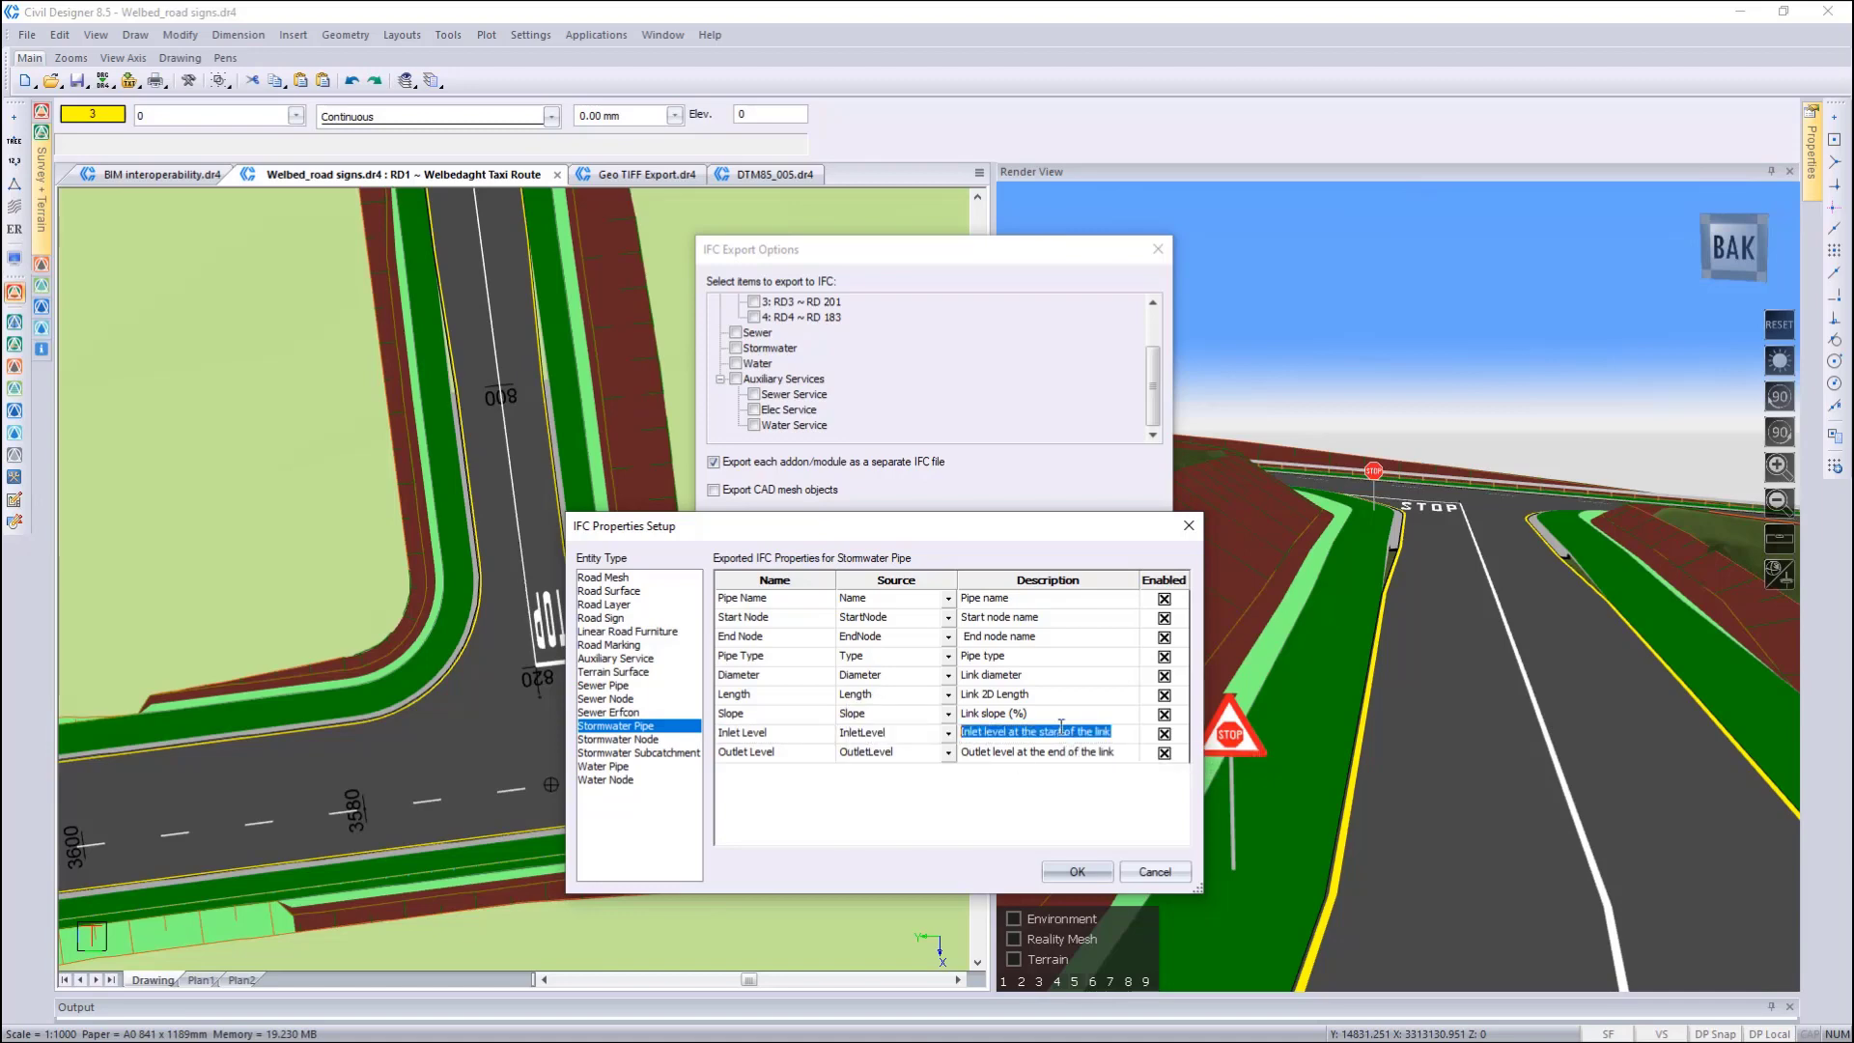
click(1117, 734)
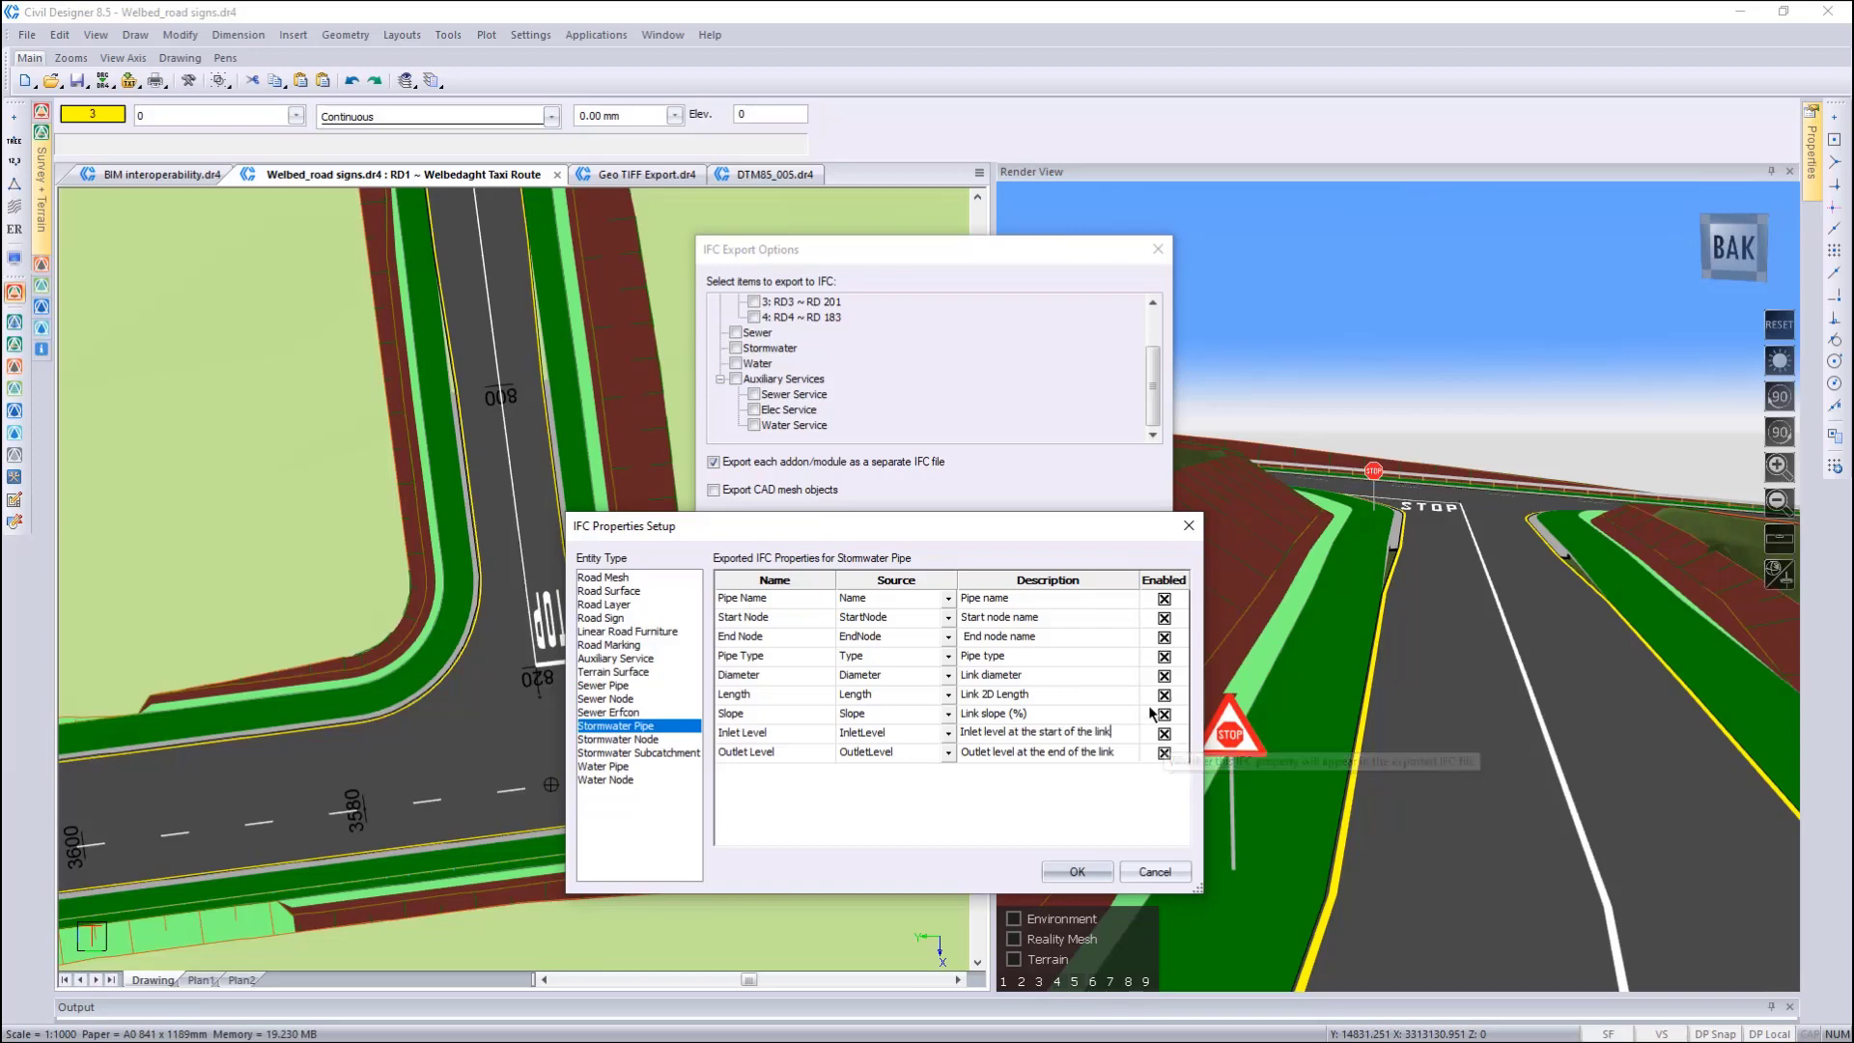
right_click(784, 730)
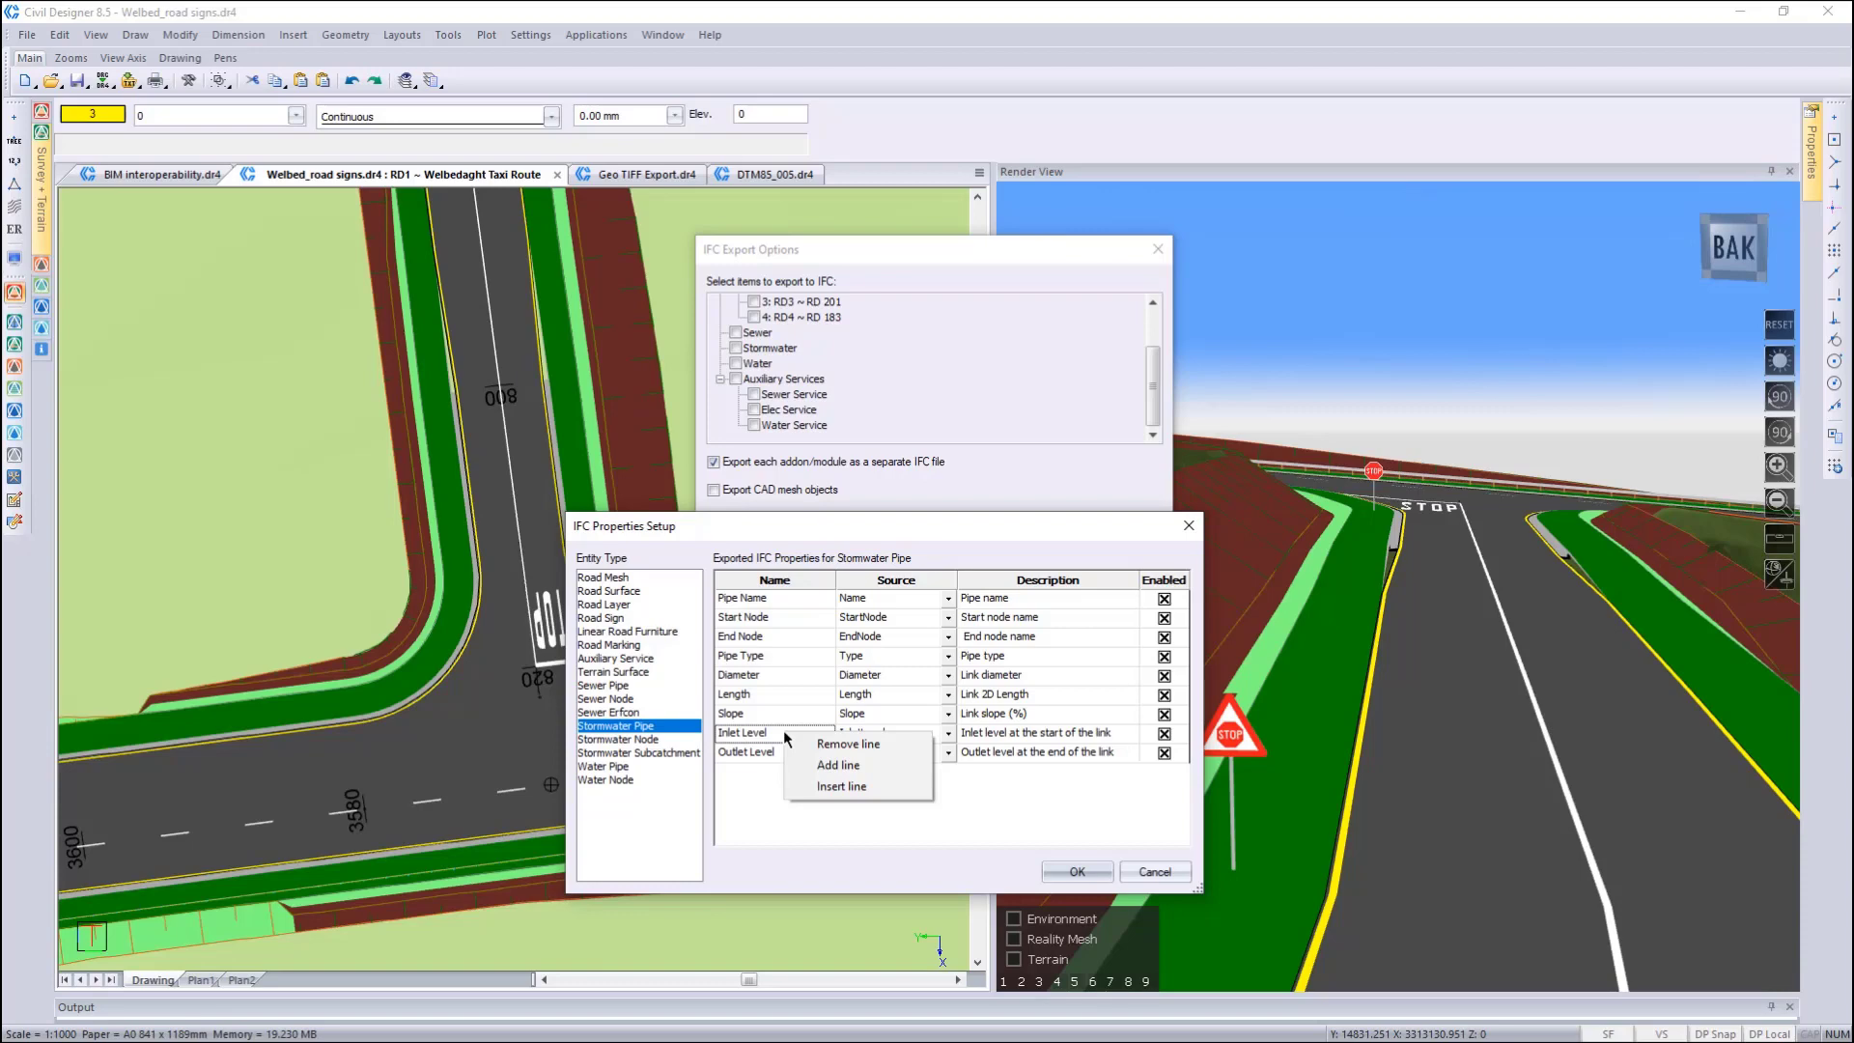
click(619, 727)
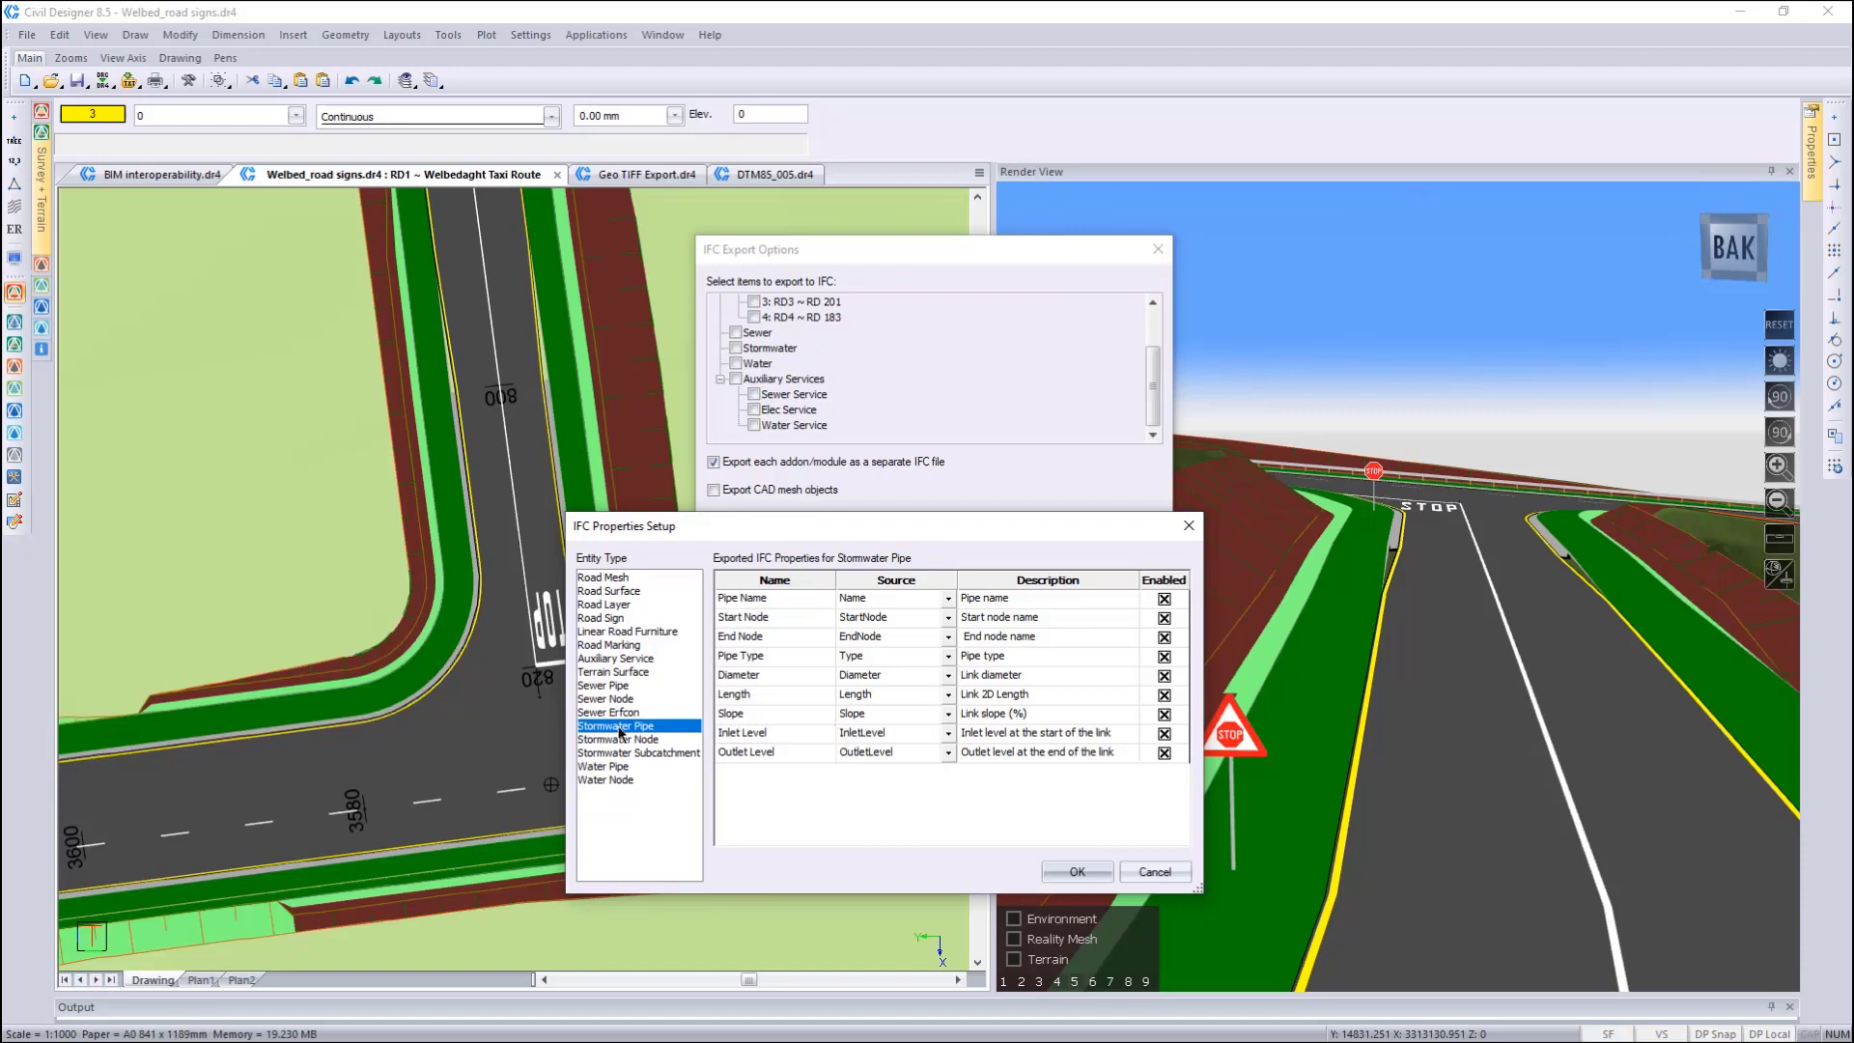
Review the exported IFC properties for the Road Sign, Linear Road Furniture and Road Marking entities
click(617, 621)
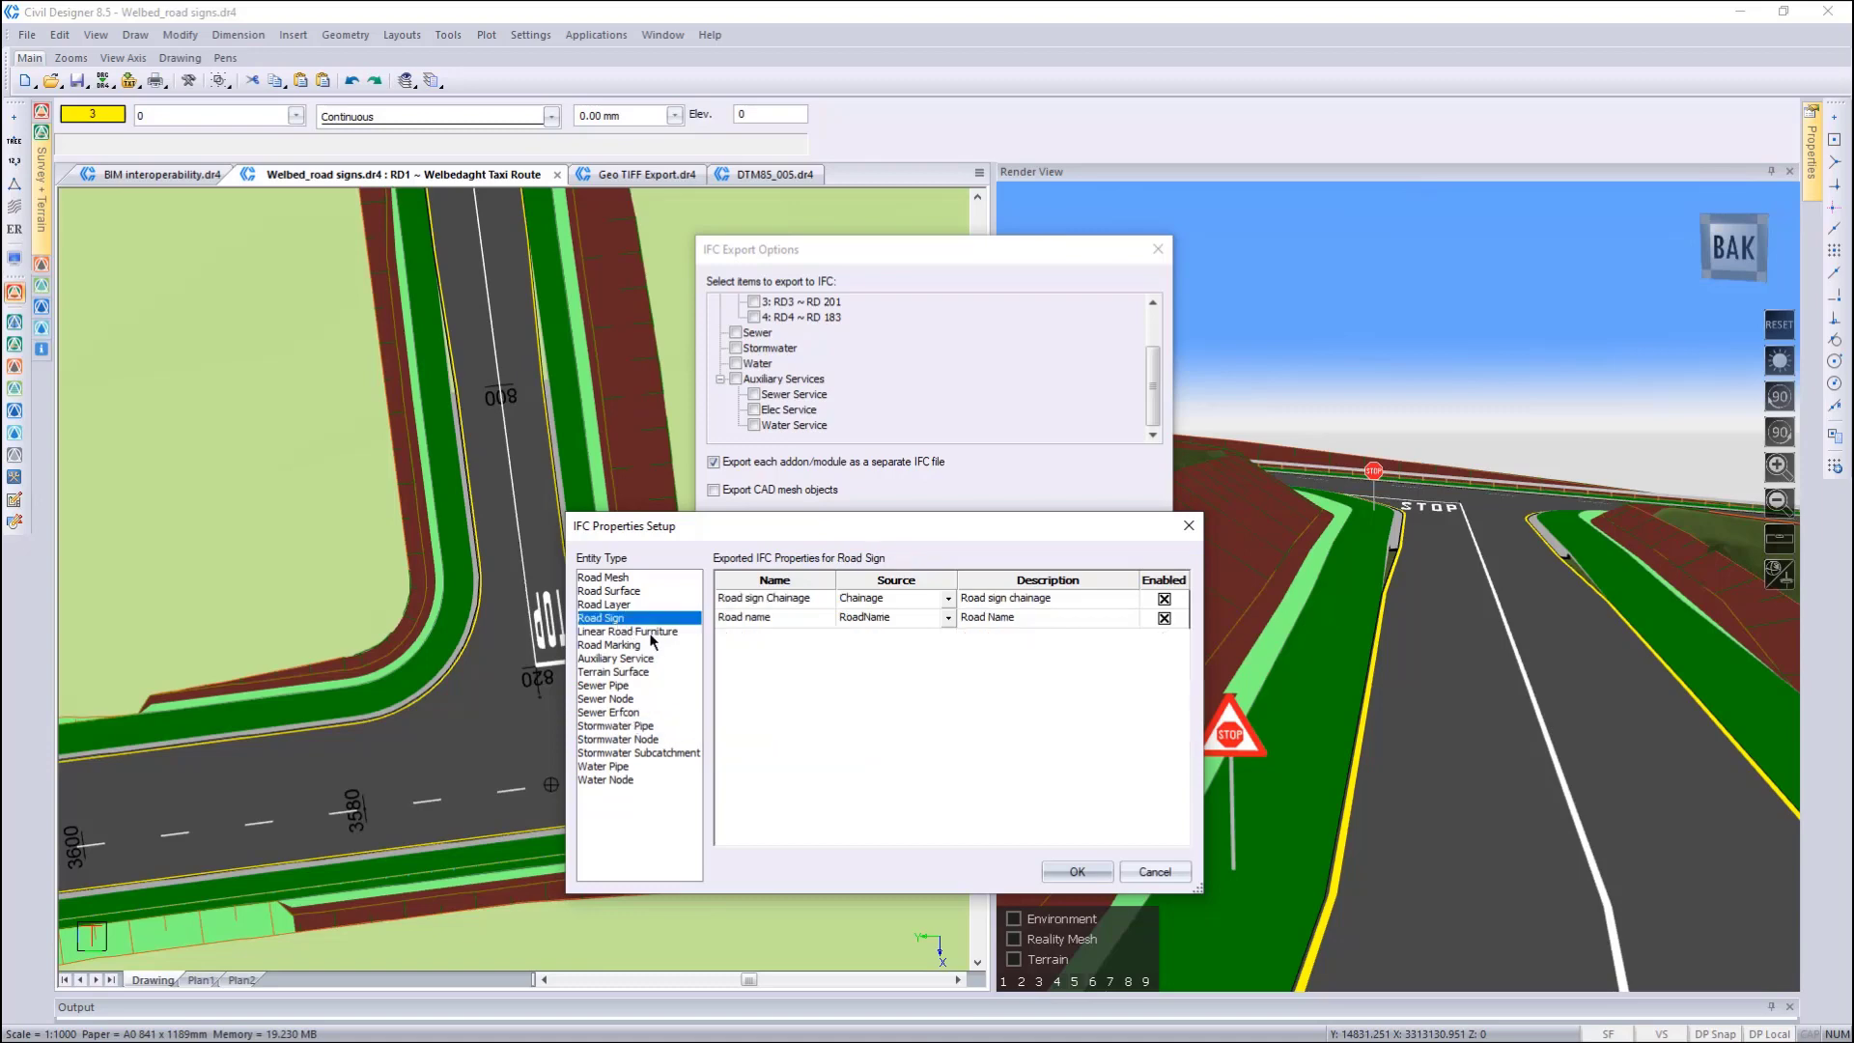
click(652, 633)
click(634, 647)
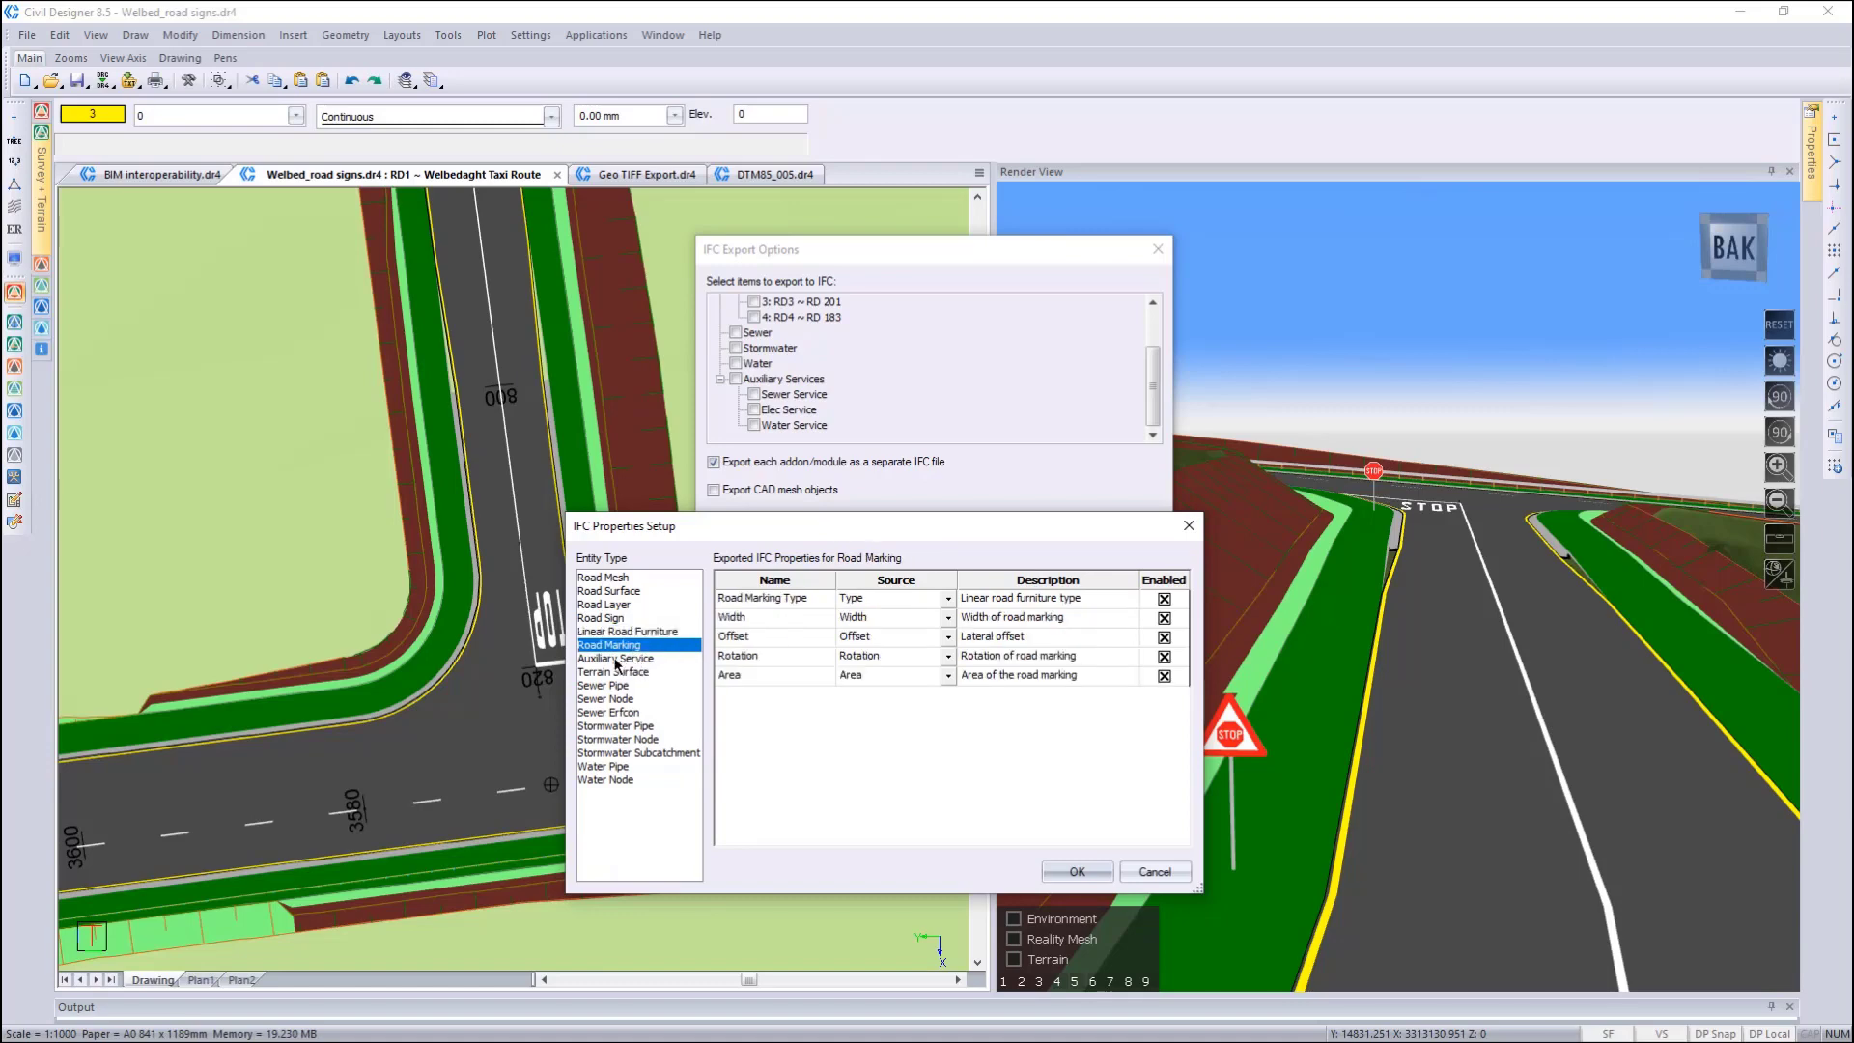
Review the exported IFC properties for the Auxiliary Service entity and accept the IFC properties setup
click(616, 660)
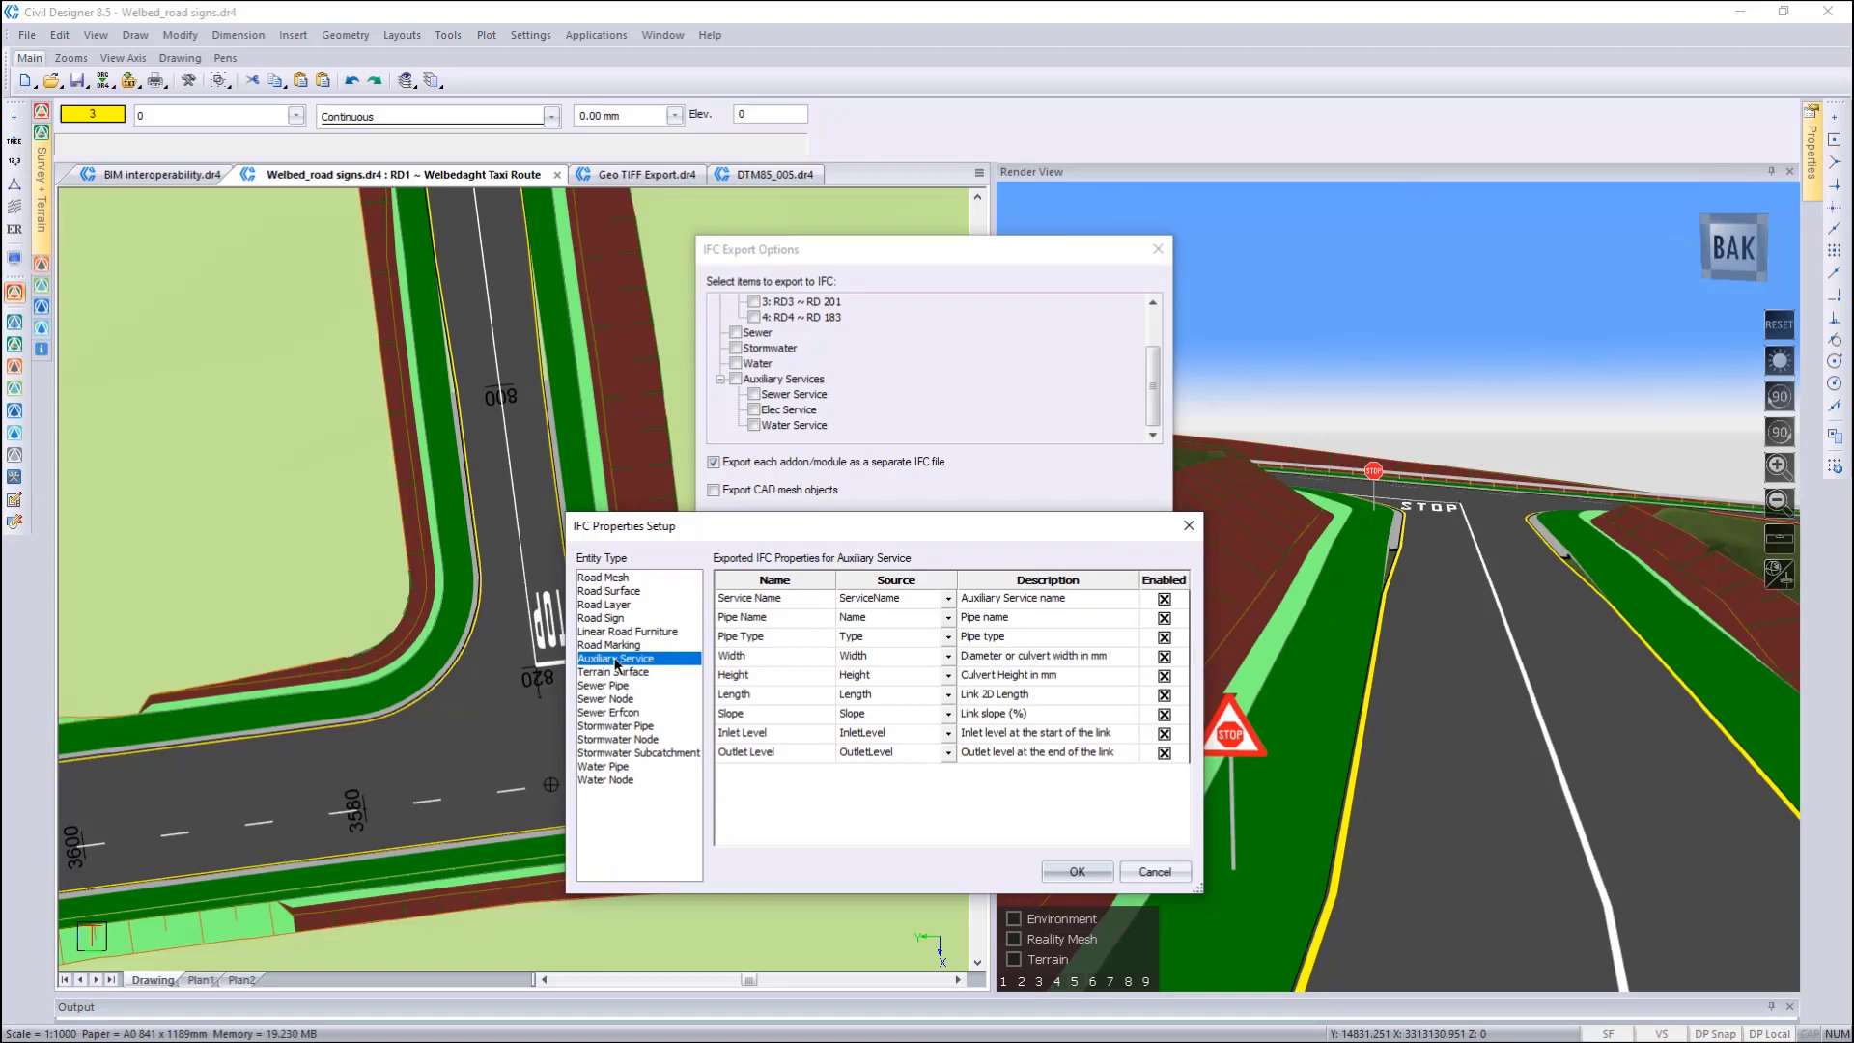
click(1077, 872)
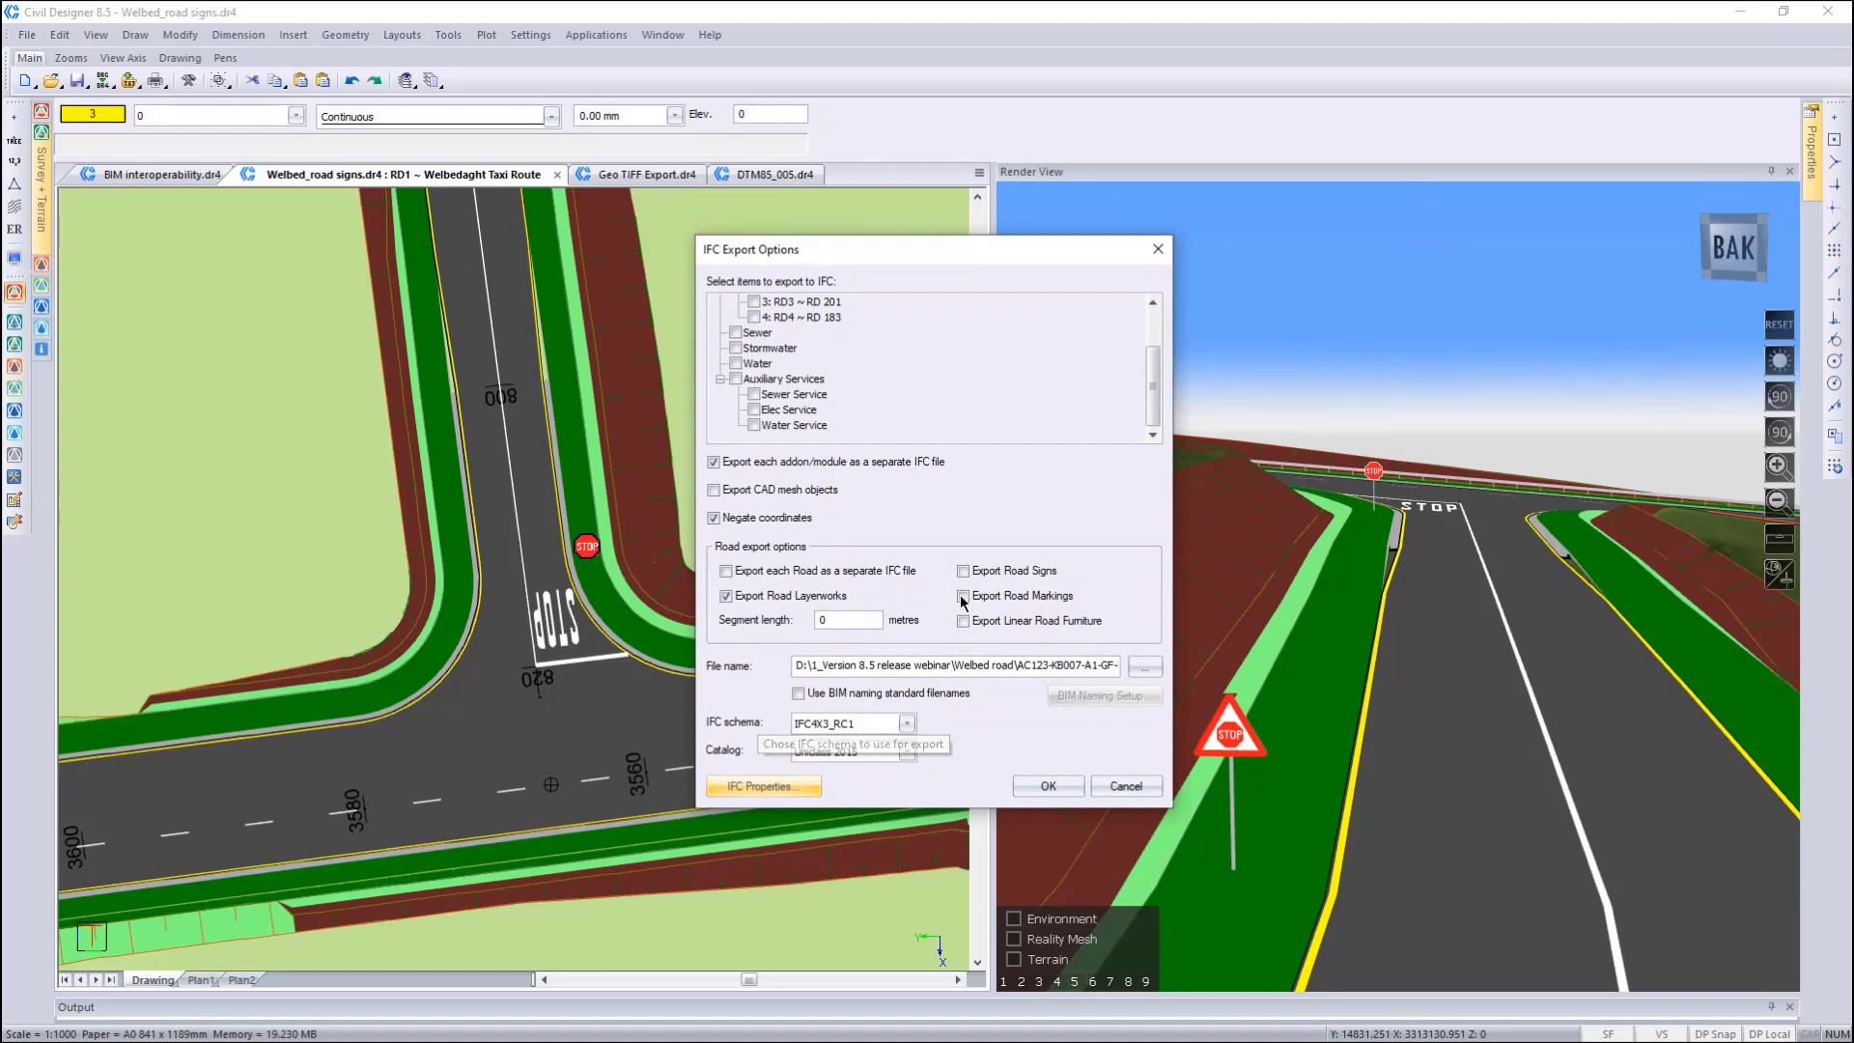
click(989, 580)
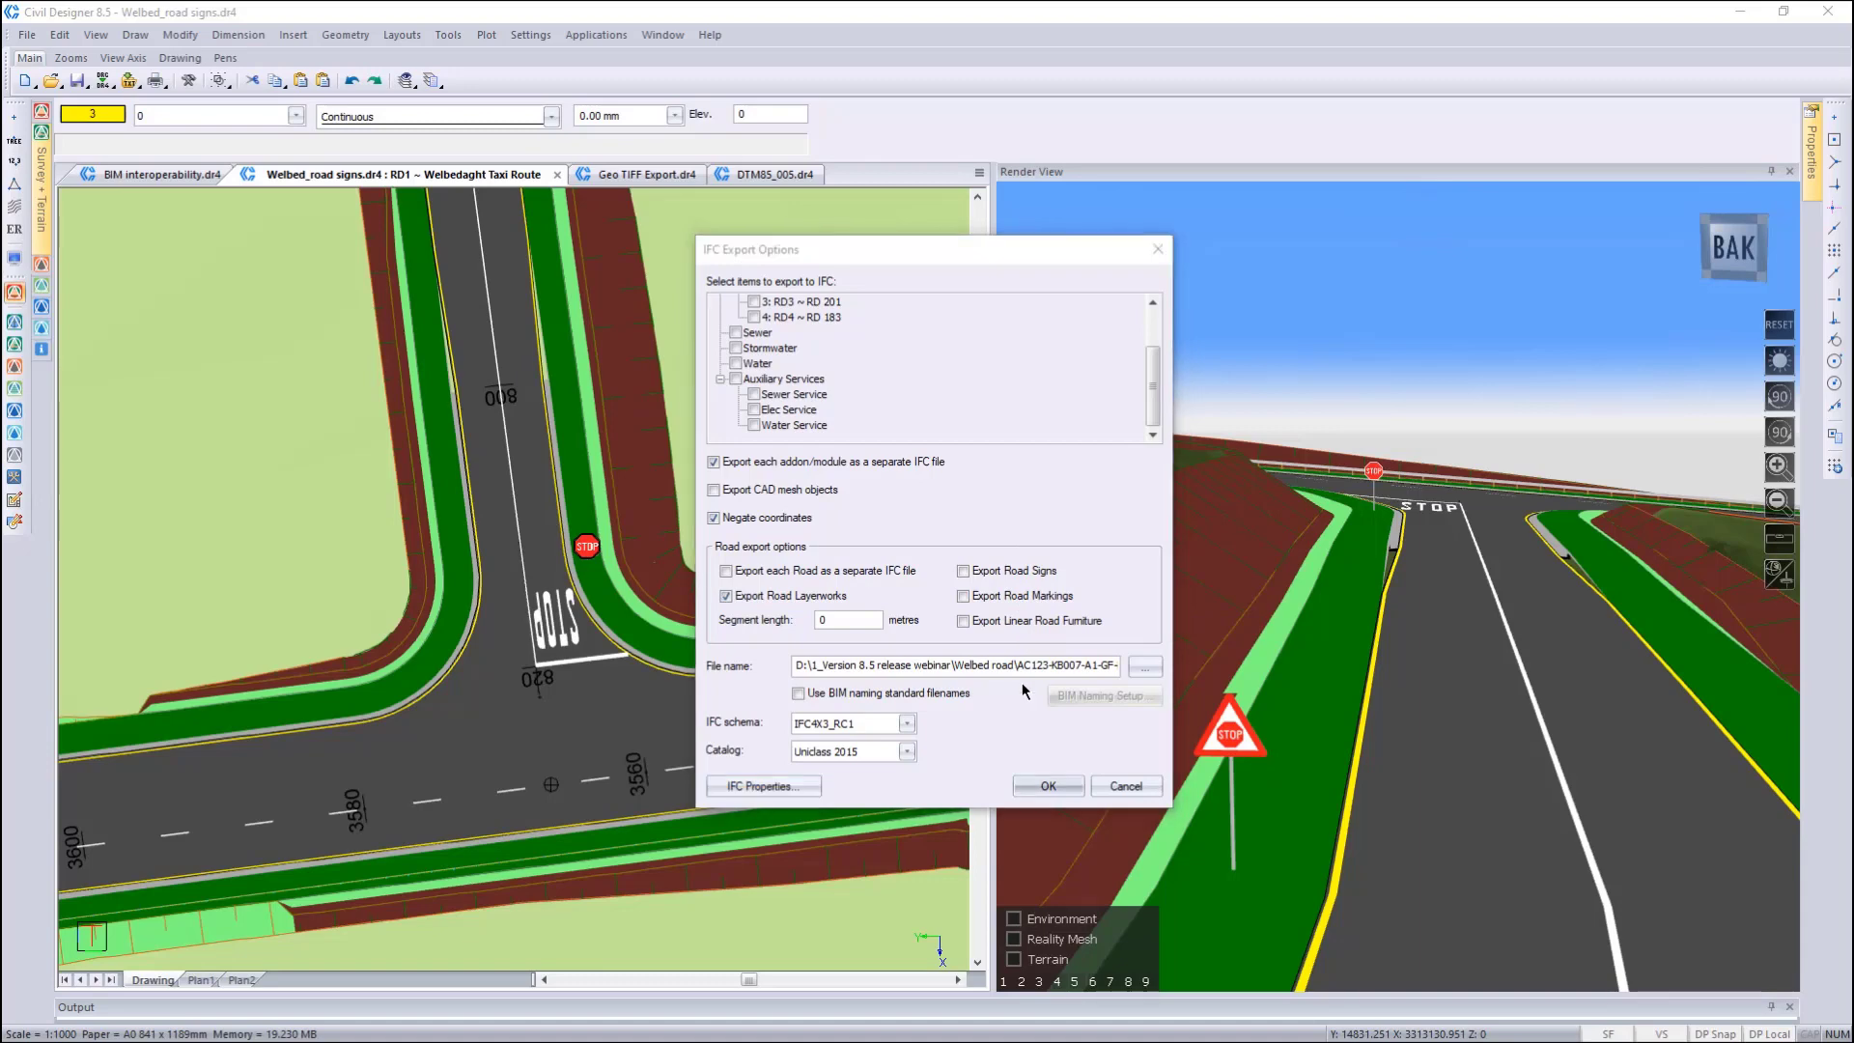
Browse for the output IFC file, examine the available file formats including IFCZIP, and cancel the file selection
click(1143, 666)
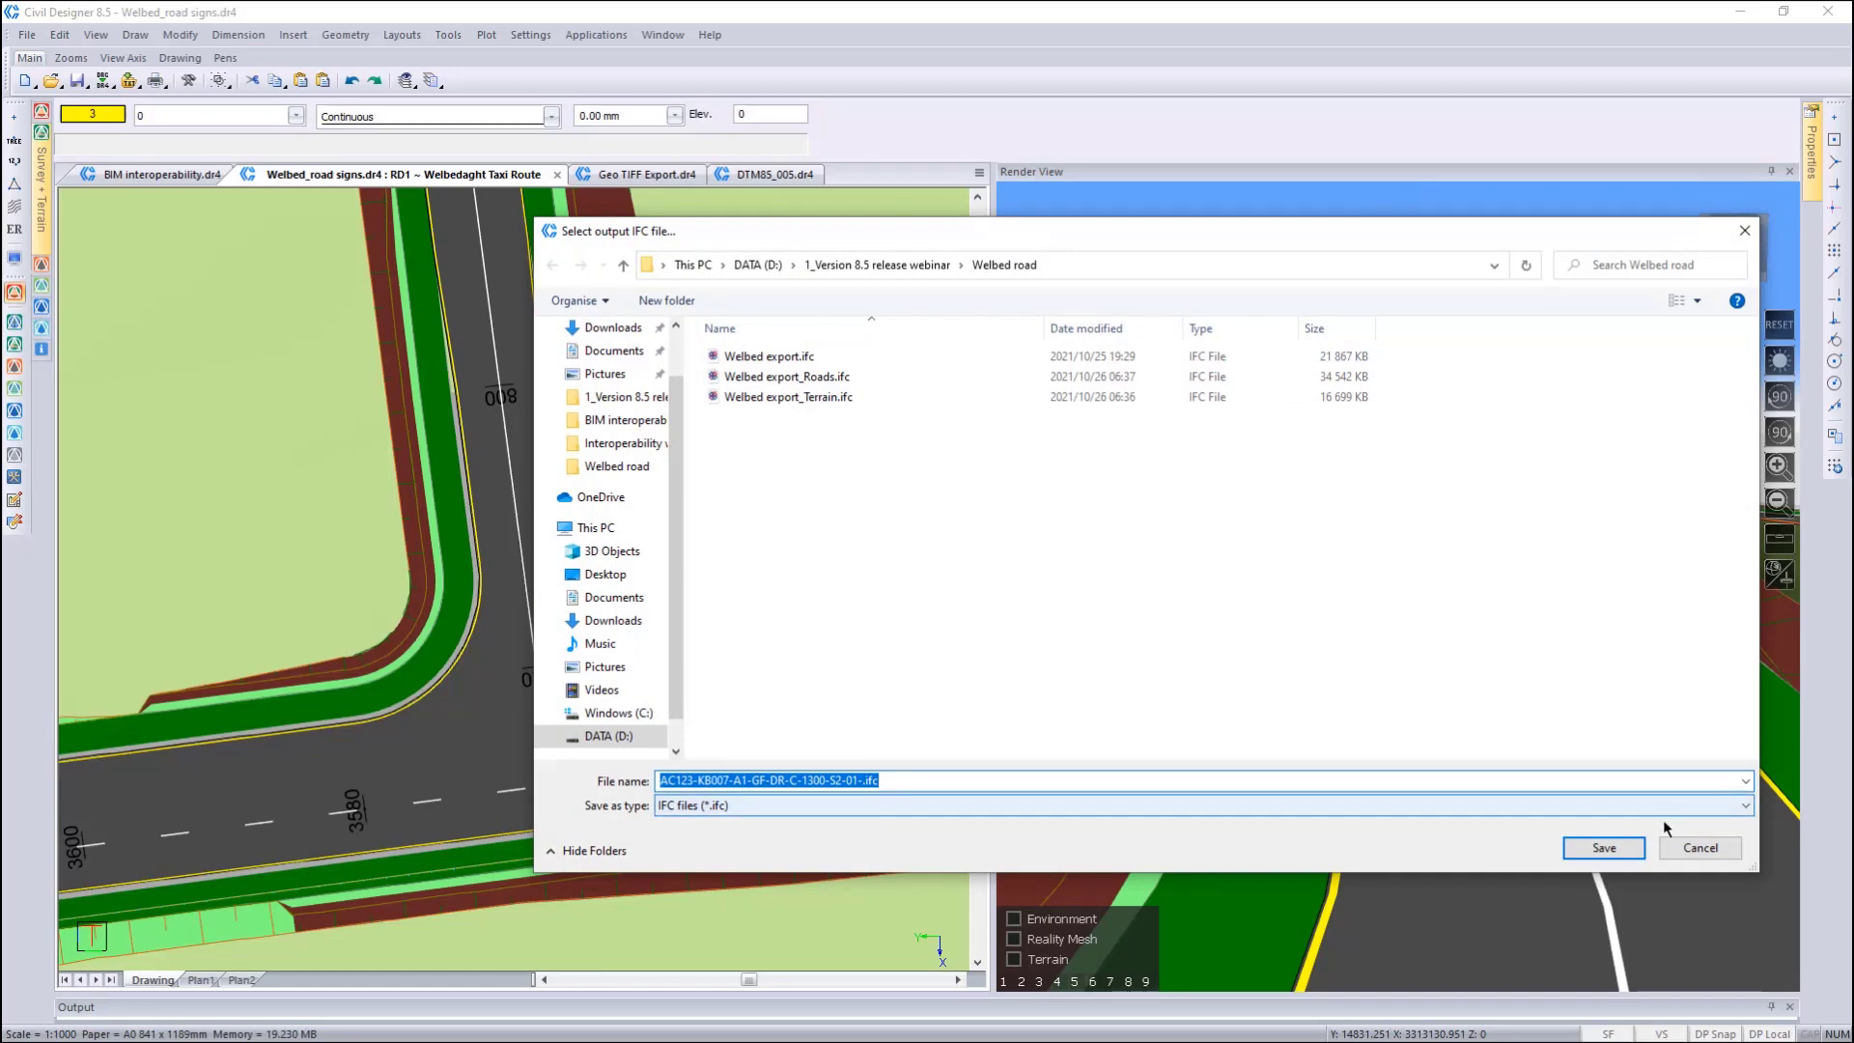
click(802, 805)
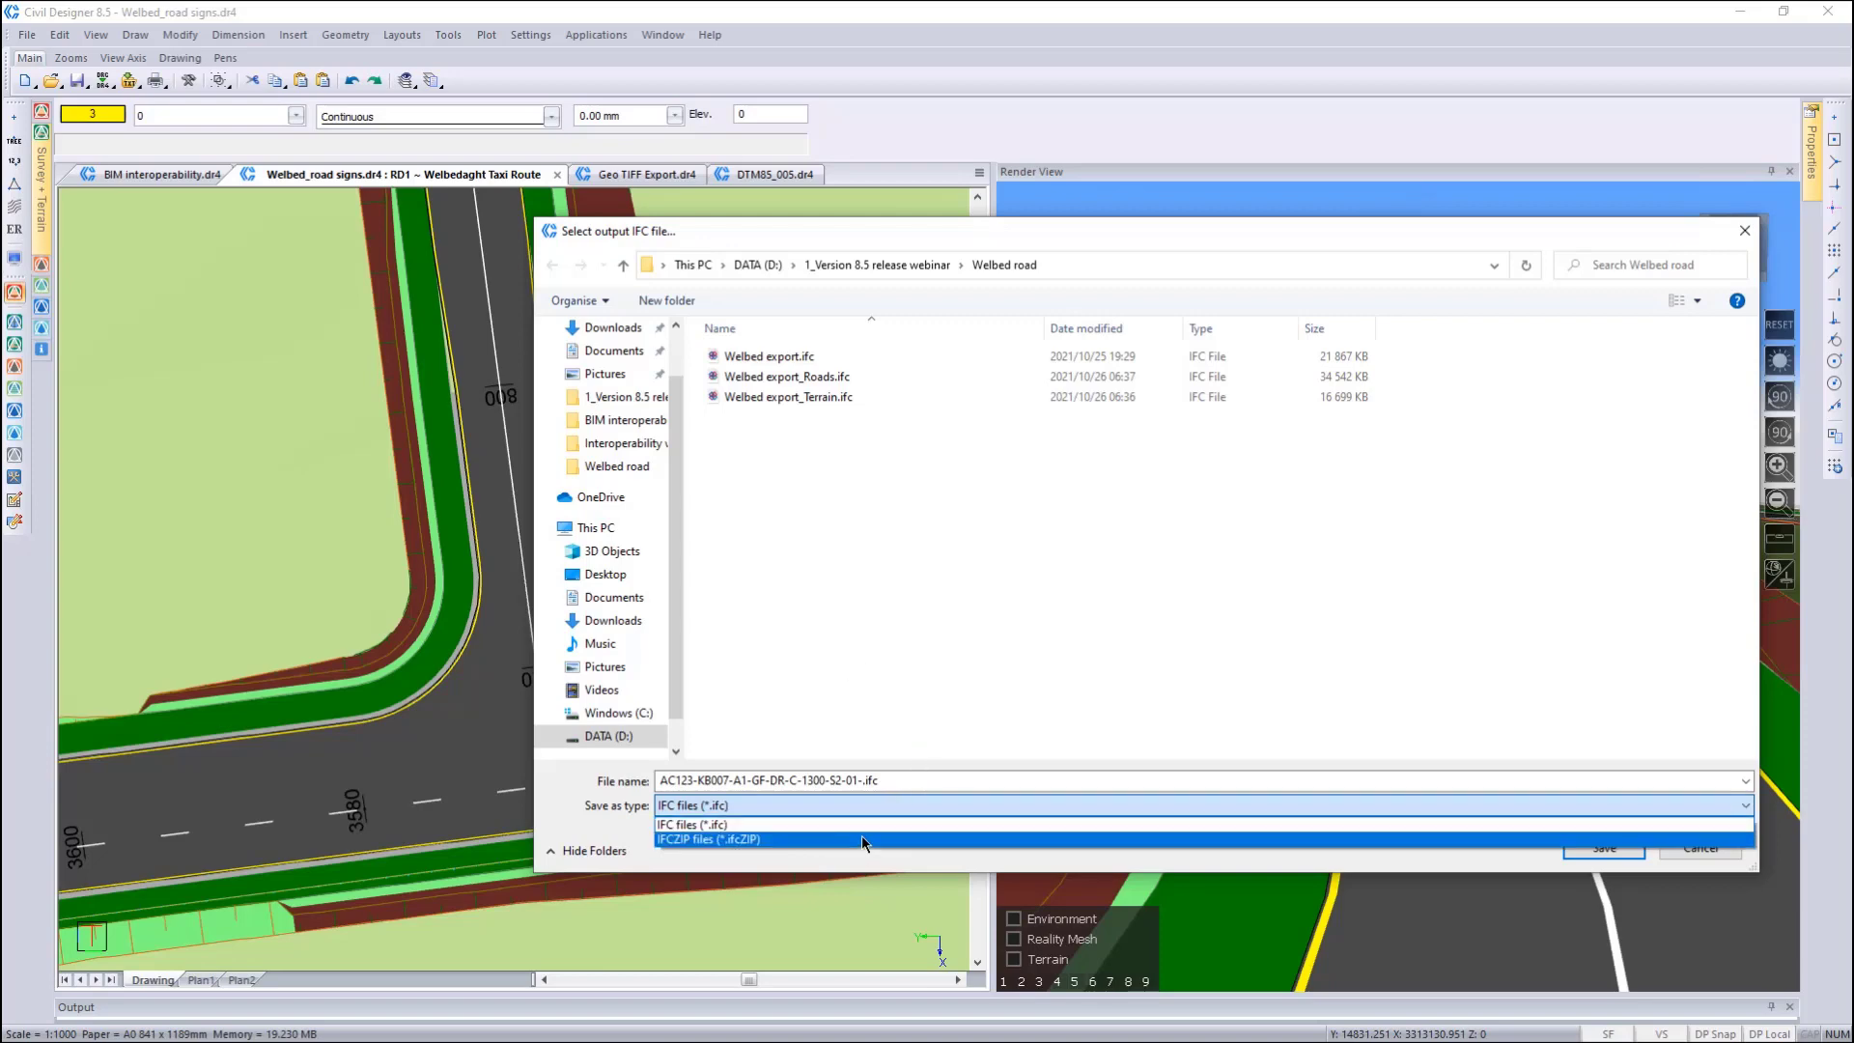
click(1073, 686)
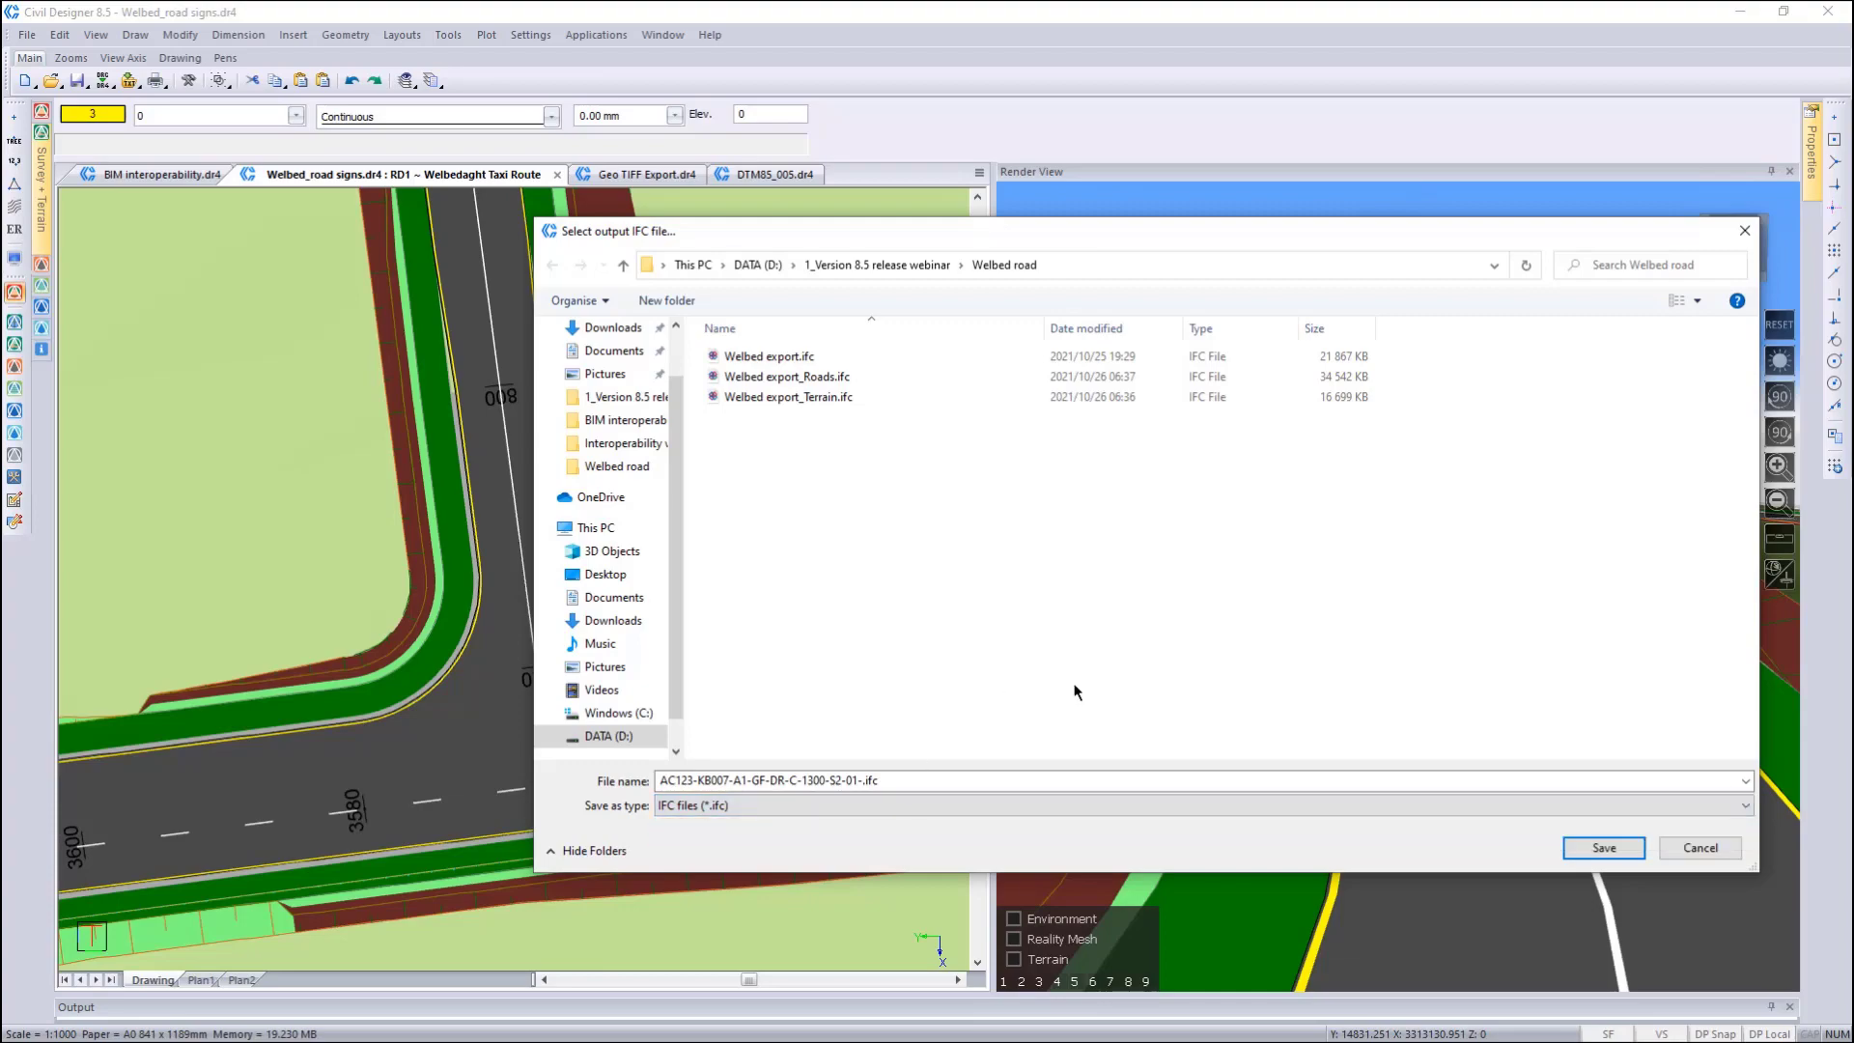
click(1672, 847)
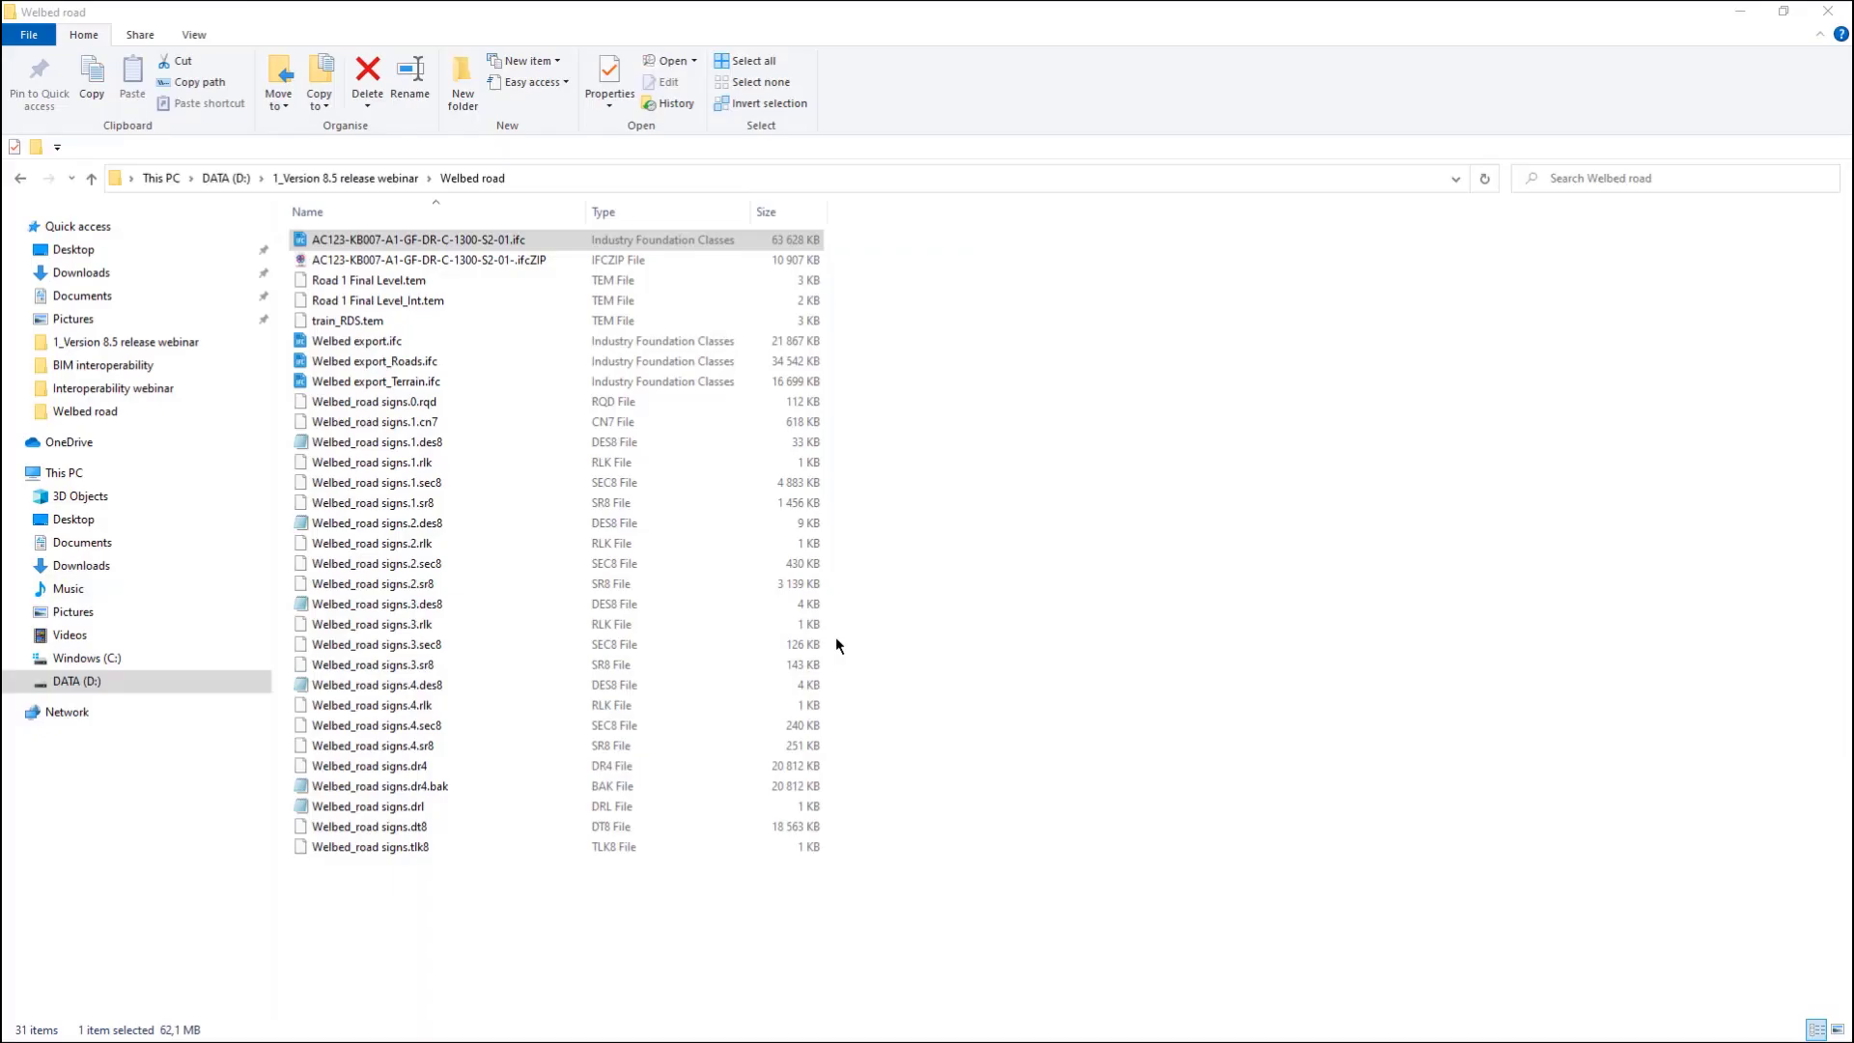